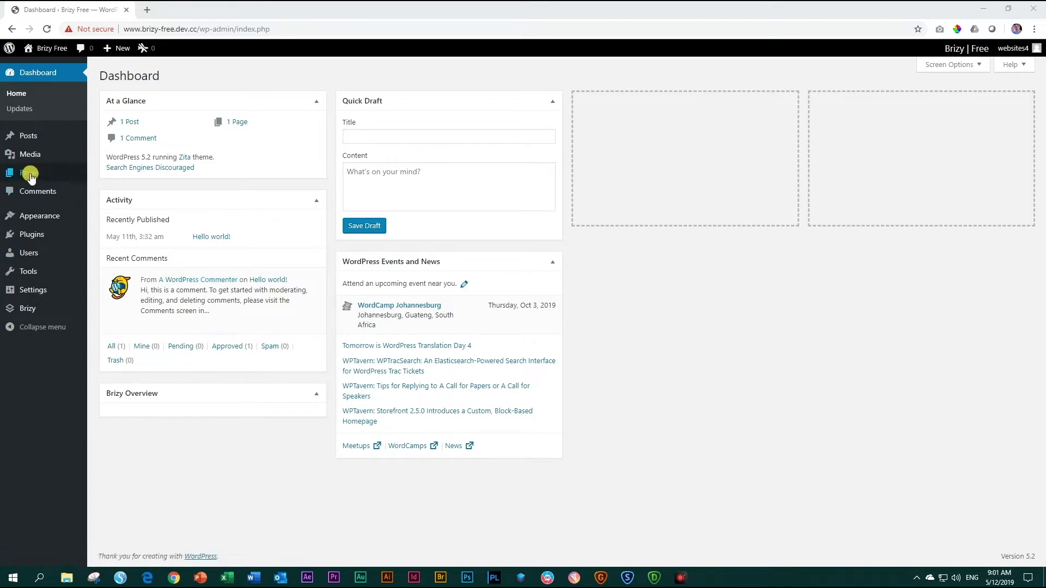
Add a new WordPress page titled 'Demo Page' and publish it.
click(116, 191)
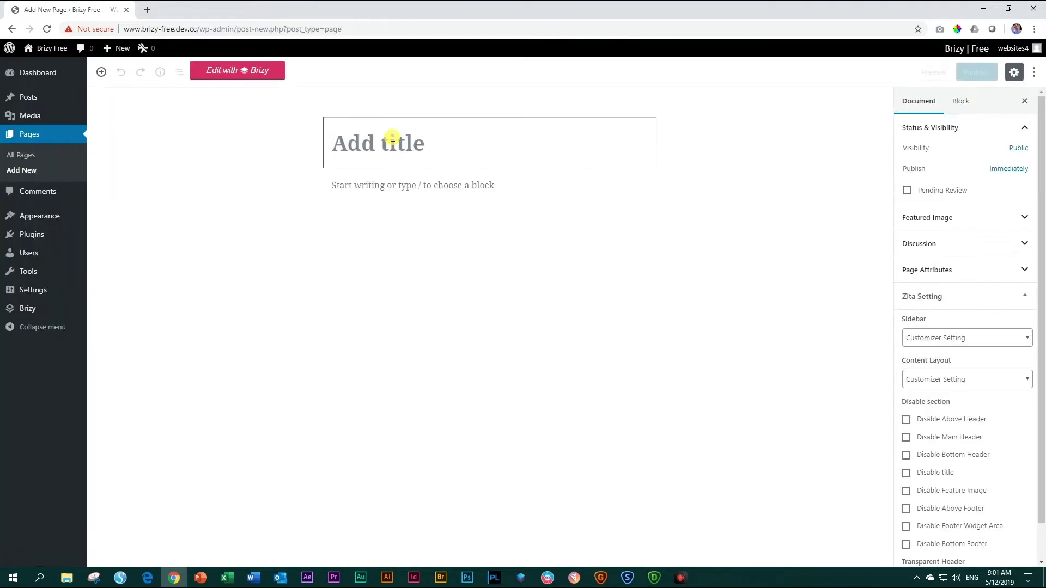
text(Demko)
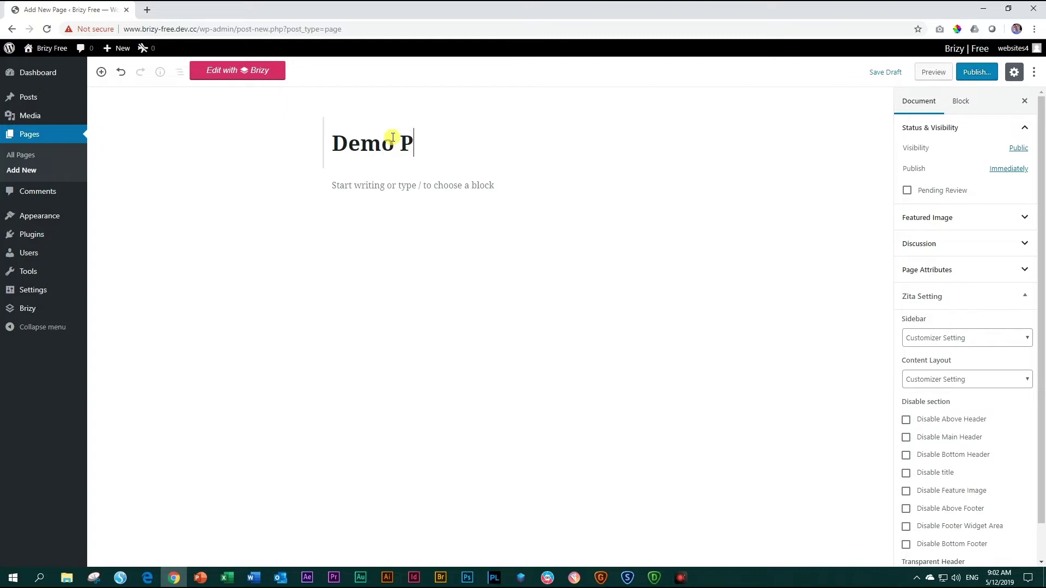
text( Page)
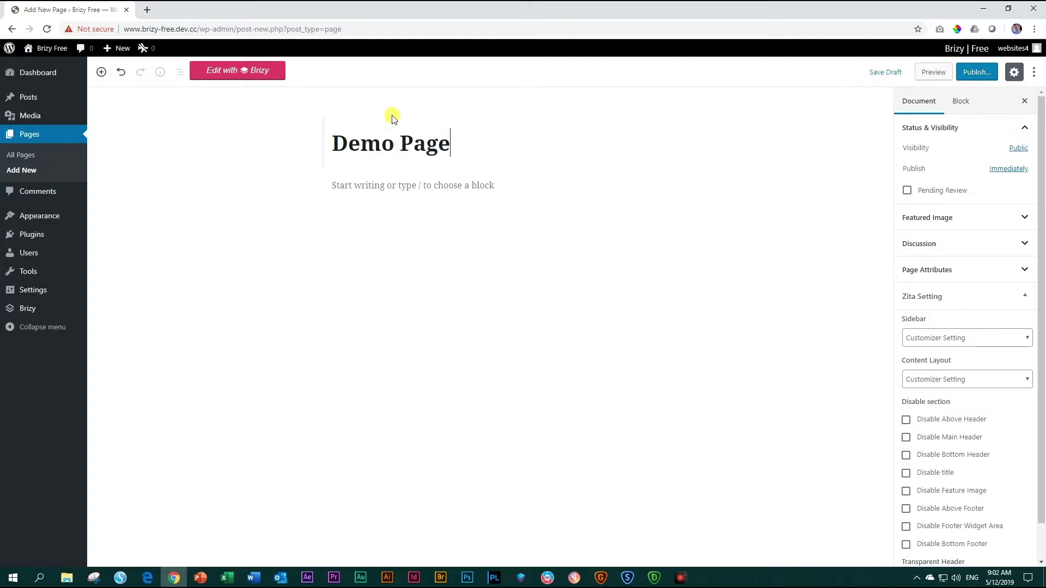
click(970, 75)
click(970, 78)
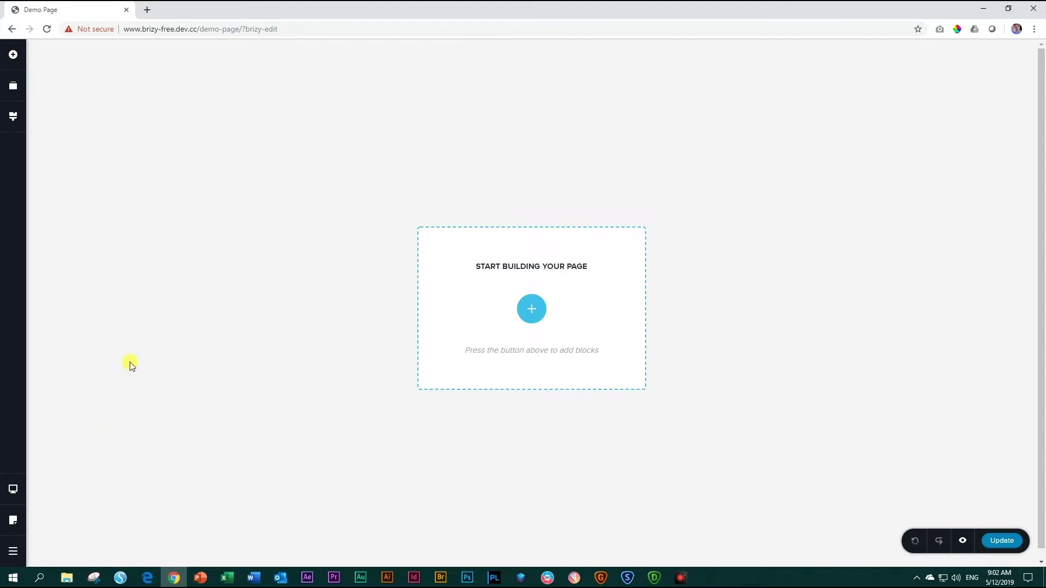
Switch the page template to Default, then back to the full-width Brizy Template.
click(16, 523)
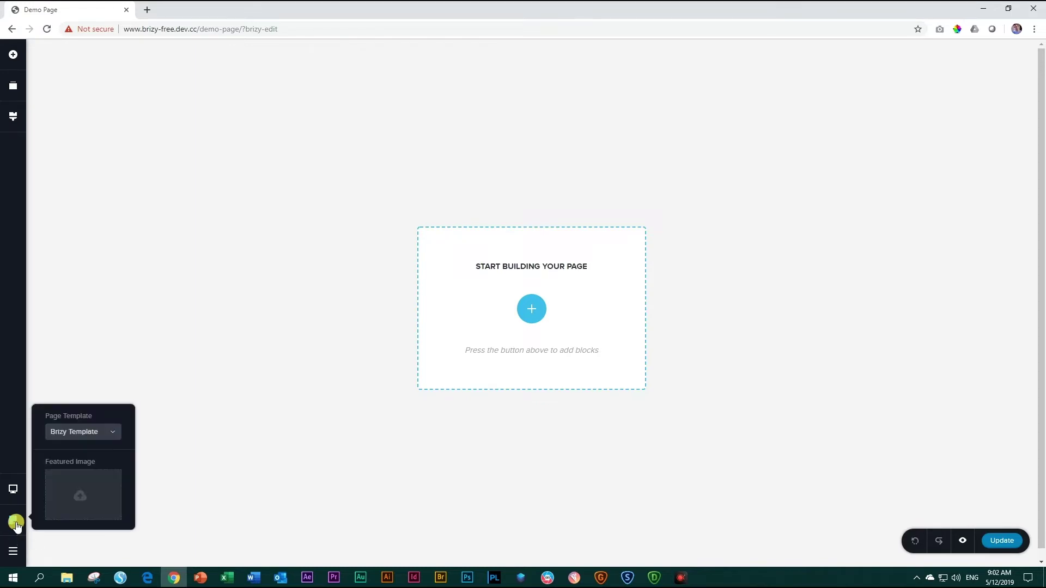
click(114, 433)
click(82, 452)
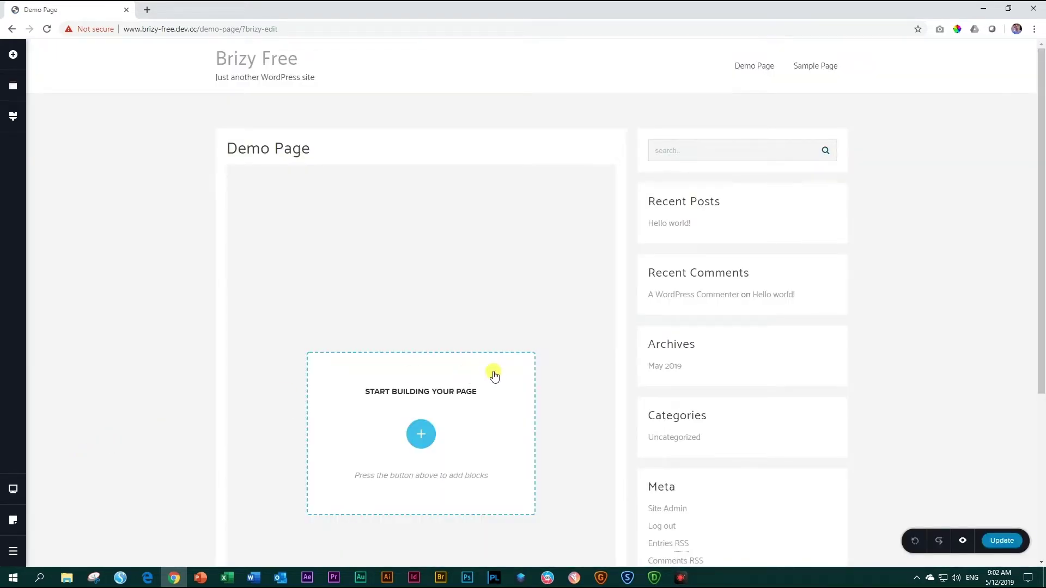
click(17, 524)
click(110, 431)
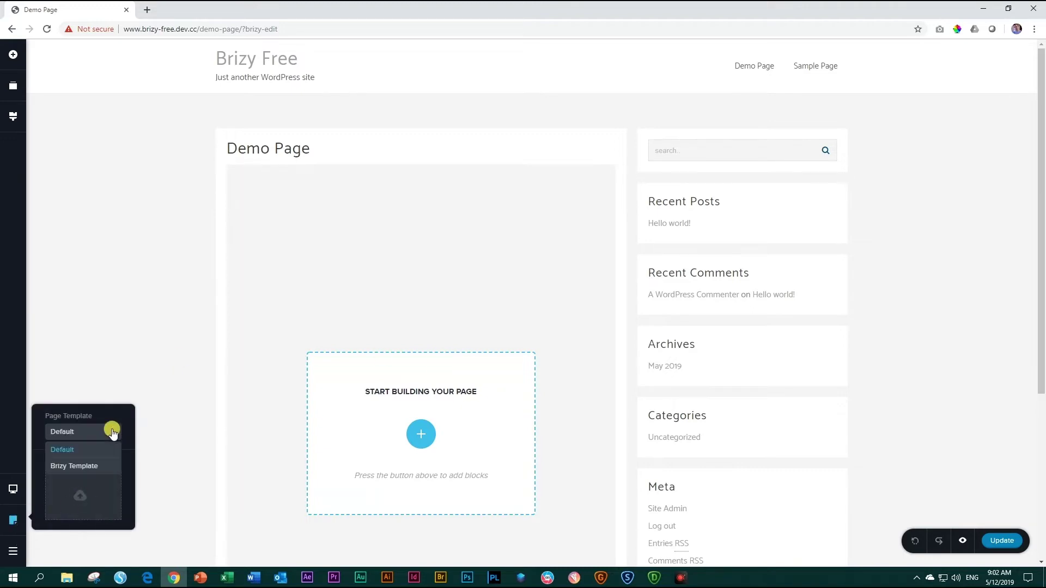
click(89, 465)
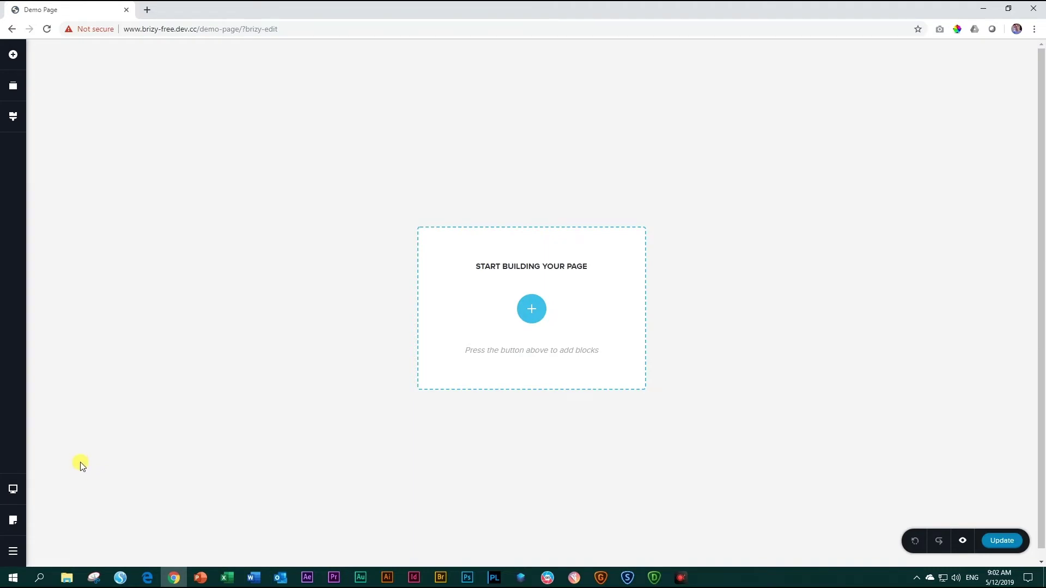
Browse the block library and insert the passion & hard work hero block.
click(530, 310)
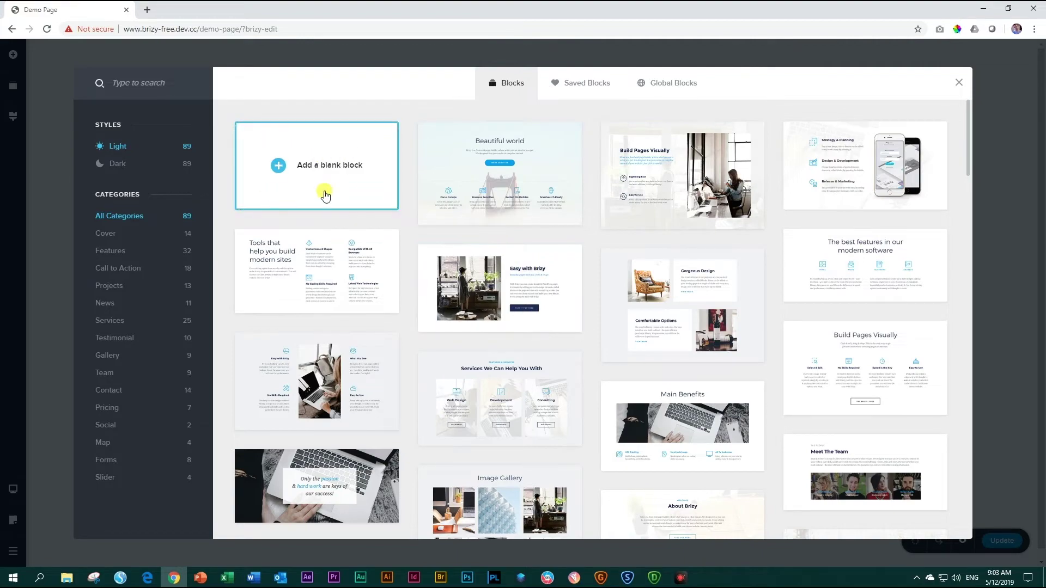
scroll(499, 185, down, 7)
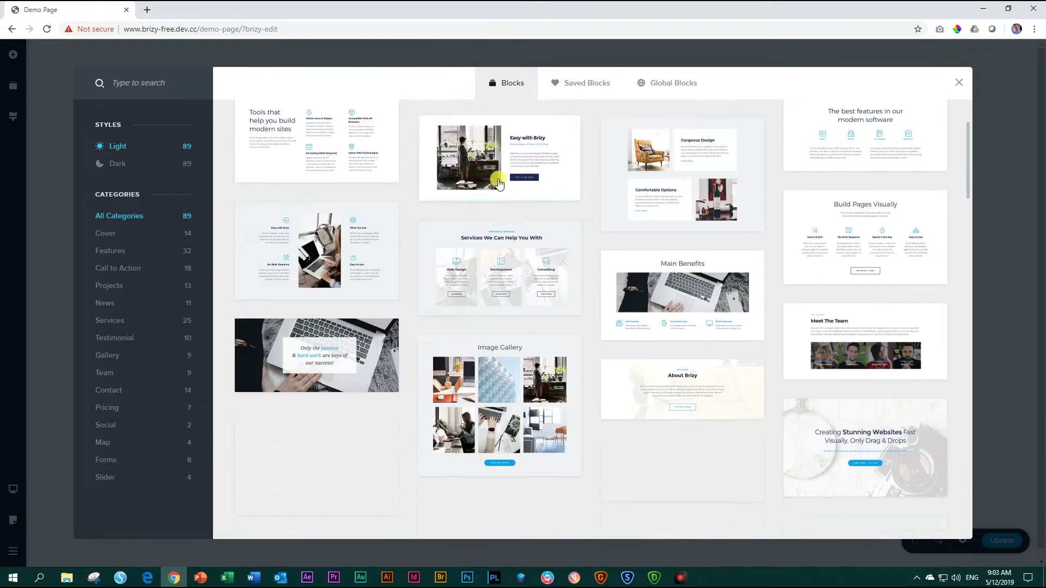
scroll(502, 183, down, 4)
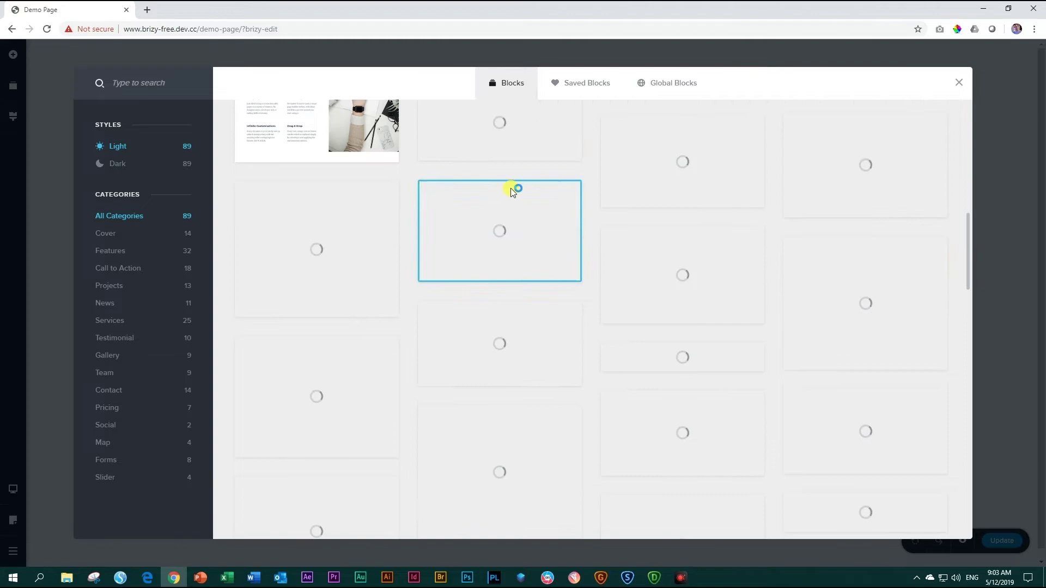
scroll(512, 189, up, 4)
scroll(514, 192, up, 3)
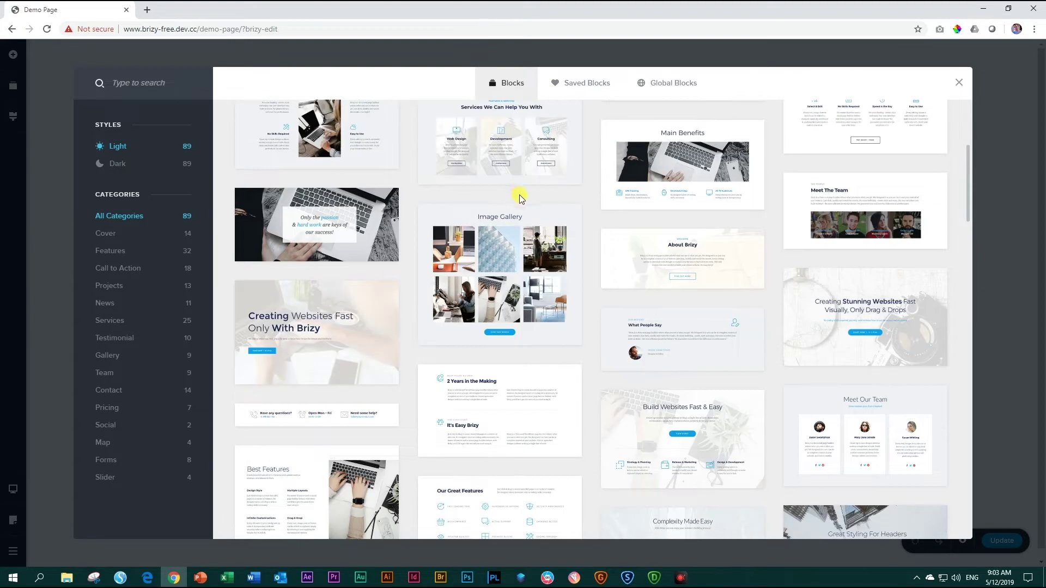
scroll(521, 198, up, 3)
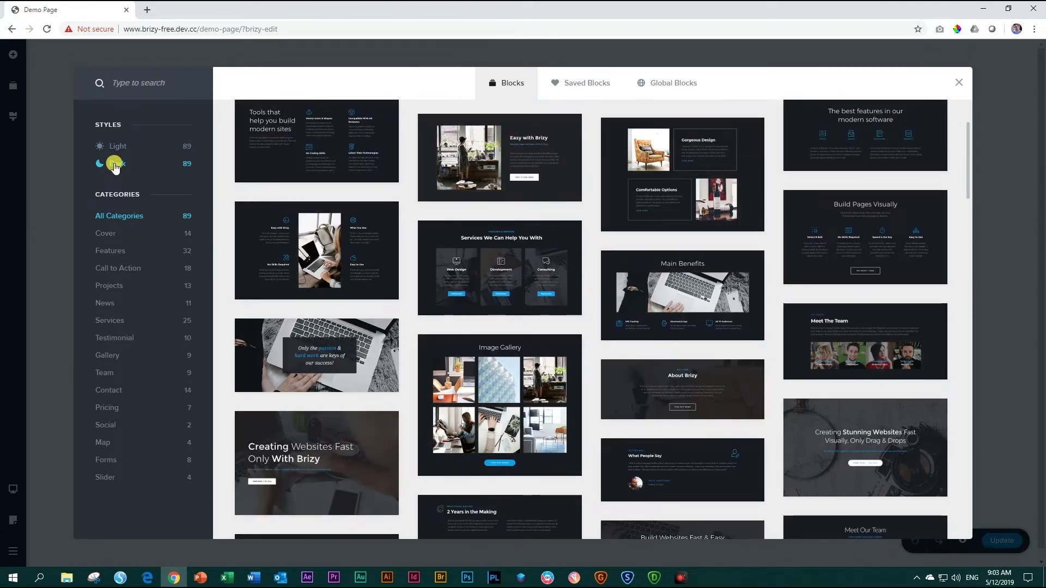
click(320, 351)
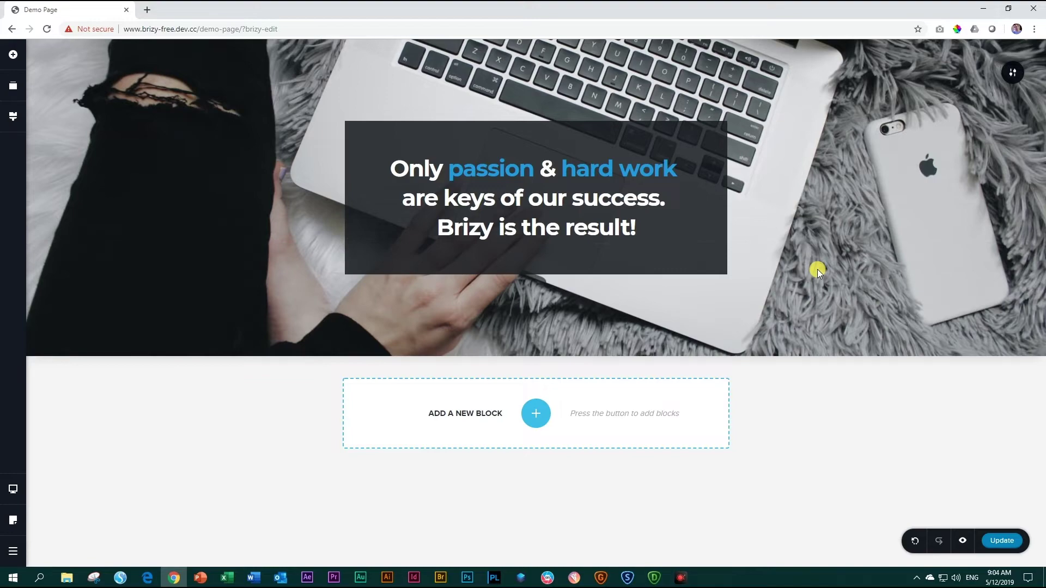
Add a dark features block and the dark Image Gallery block below the hero.
click(536, 413)
click(334, 376)
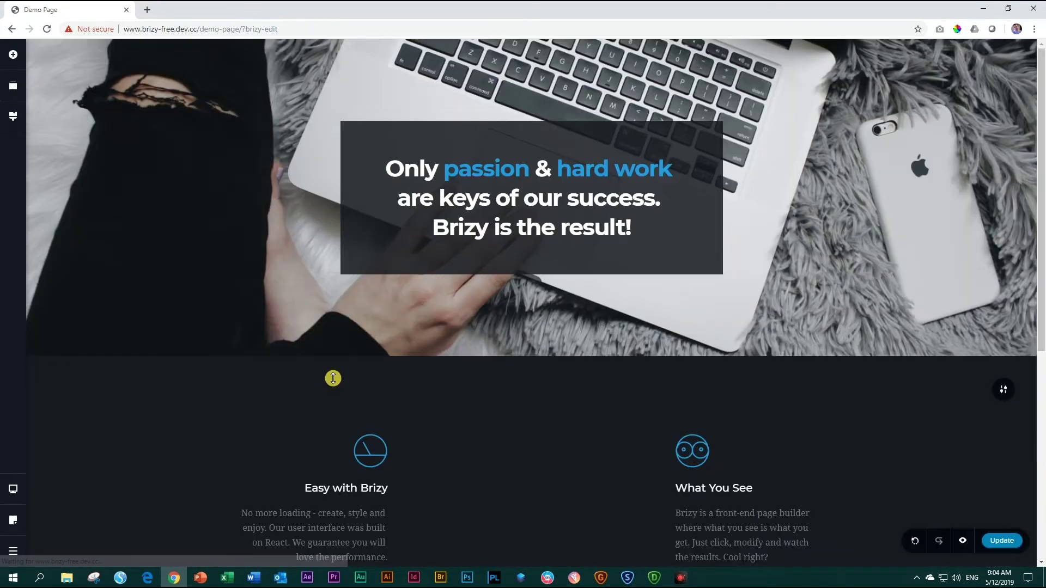
scroll(681, 284, down, 7)
click(531, 510)
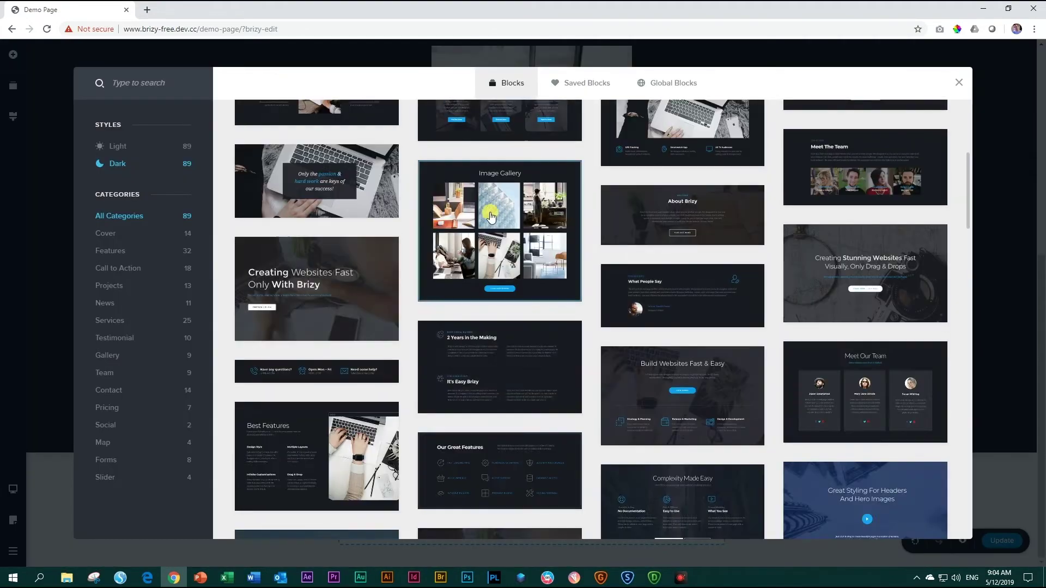
click(494, 221)
Add the light-style About Brizy block, then filter the library to team blocks.
scroll(494, 221, down, 6)
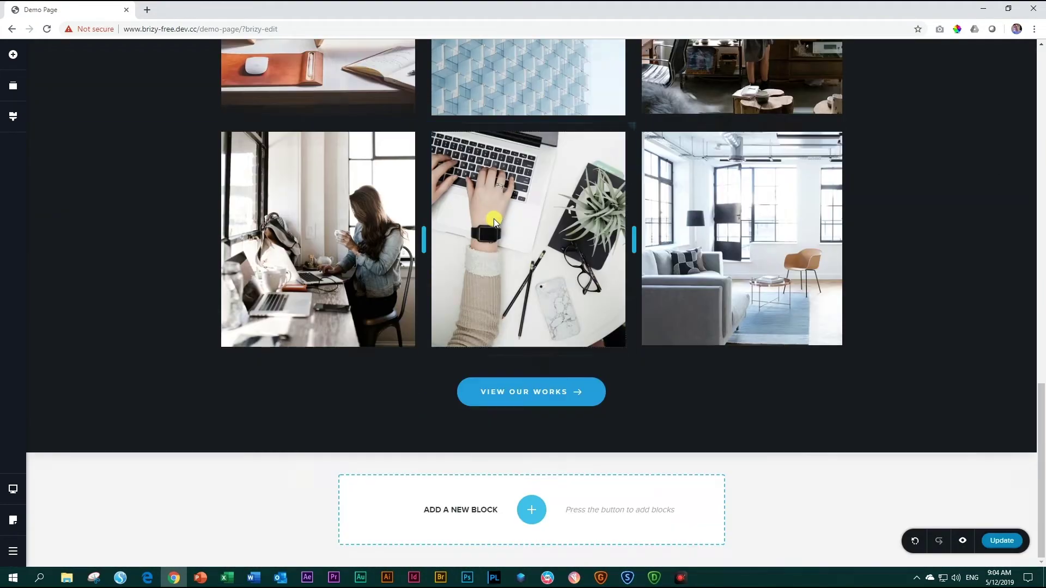
click(531, 510)
click(105, 146)
click(677, 479)
click(532, 508)
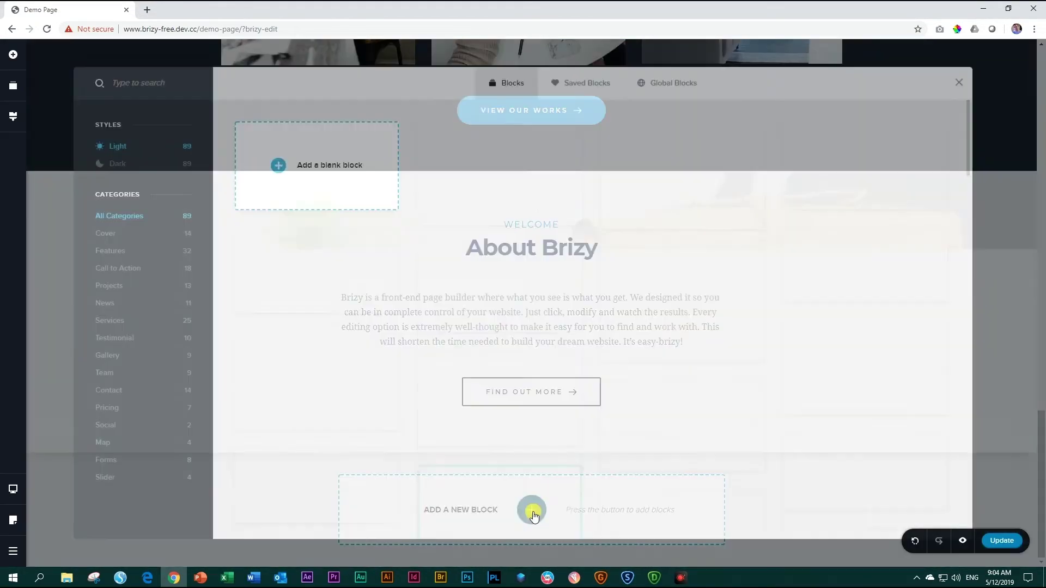
scroll(491, 327, down, 3)
click(97, 375)
Insert the Team Members block and scroll through the page to review all sections.
click(659, 180)
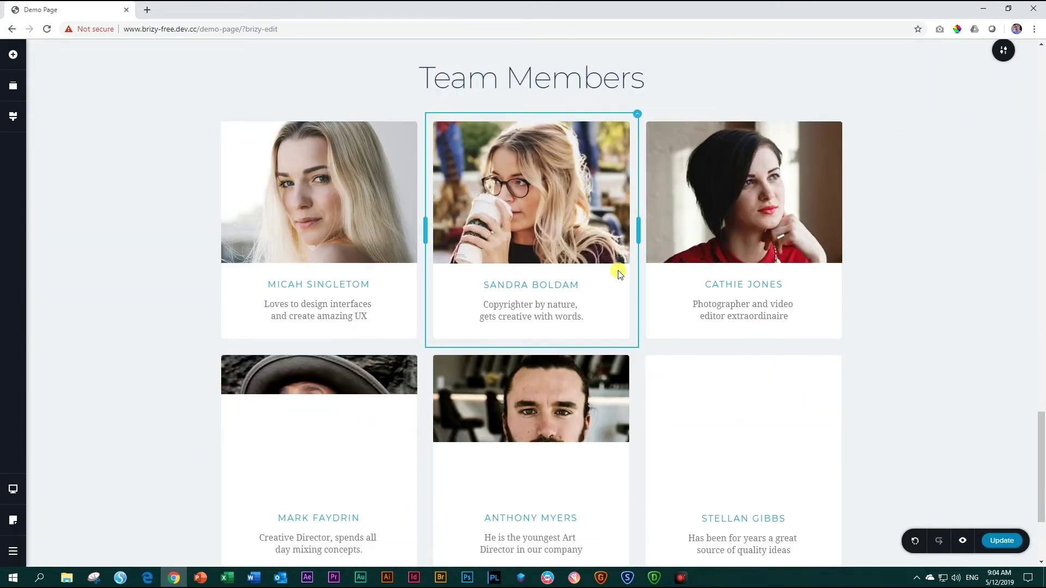
scroll(624, 274, down, 3)
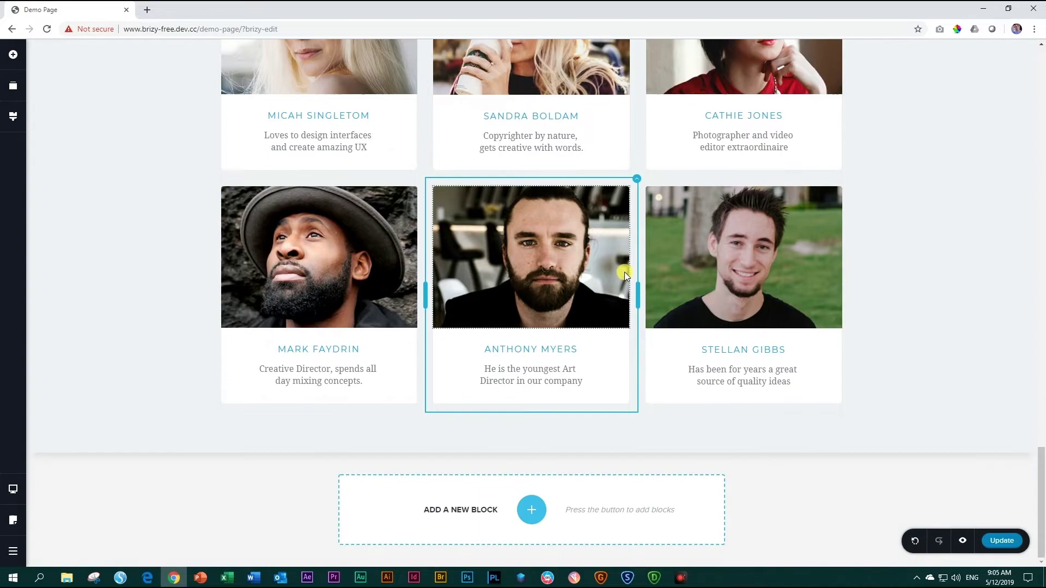
scroll(625, 274, up, 12)
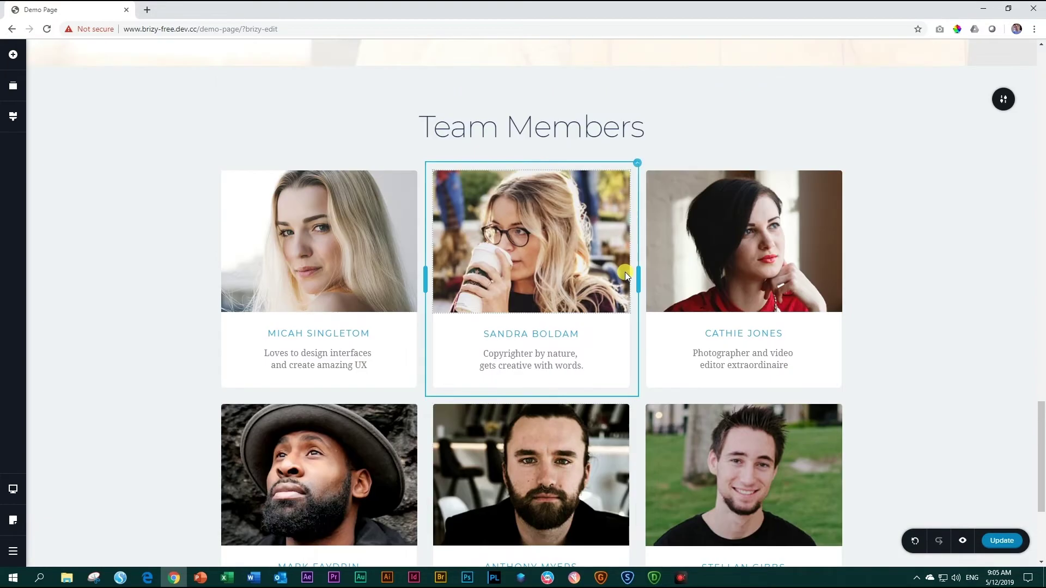
scroll(626, 274, up, 18)
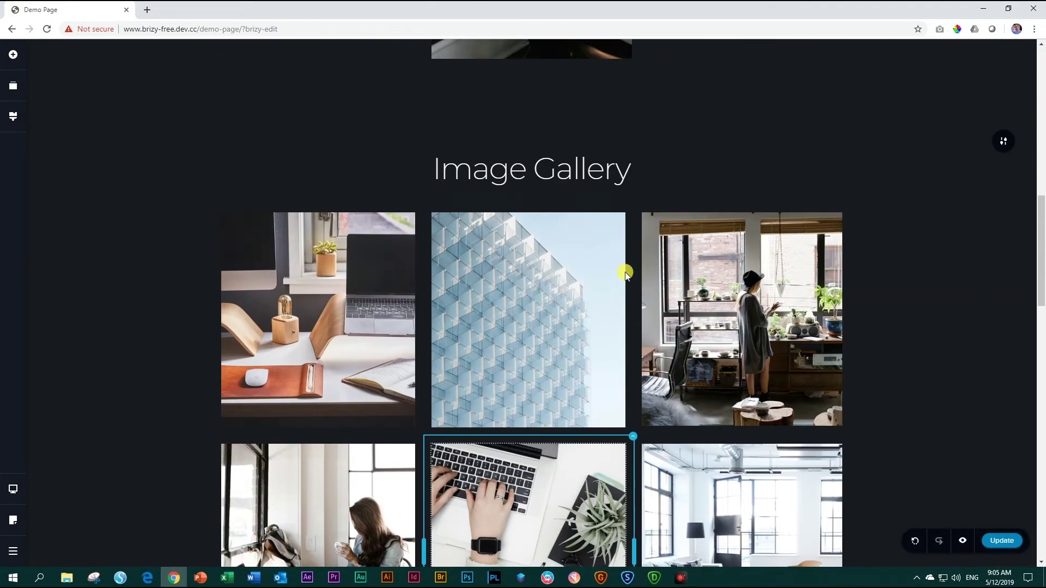
scroll(625, 272, up, 4)
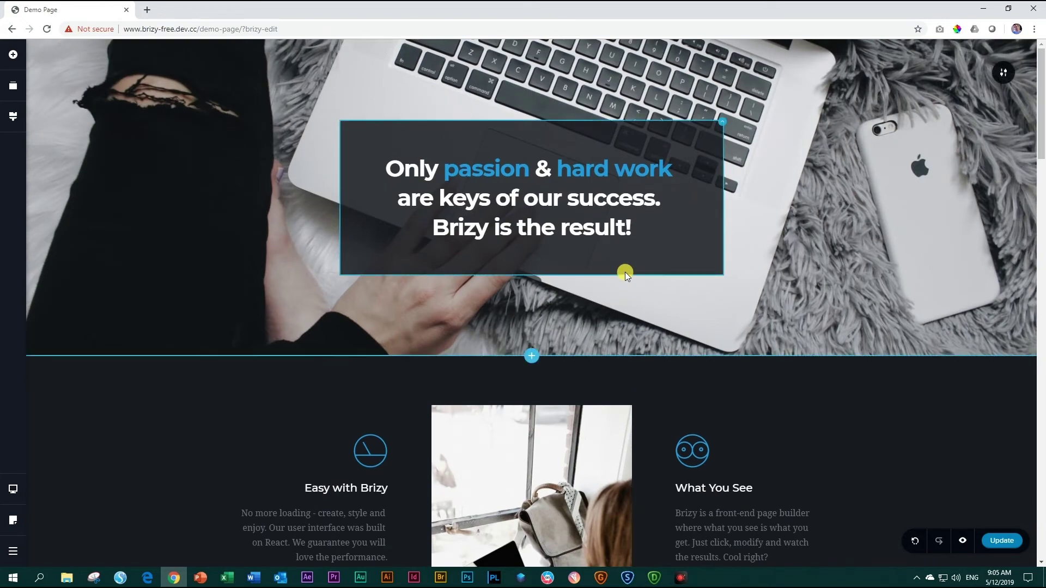
scroll(626, 272, down, 5)
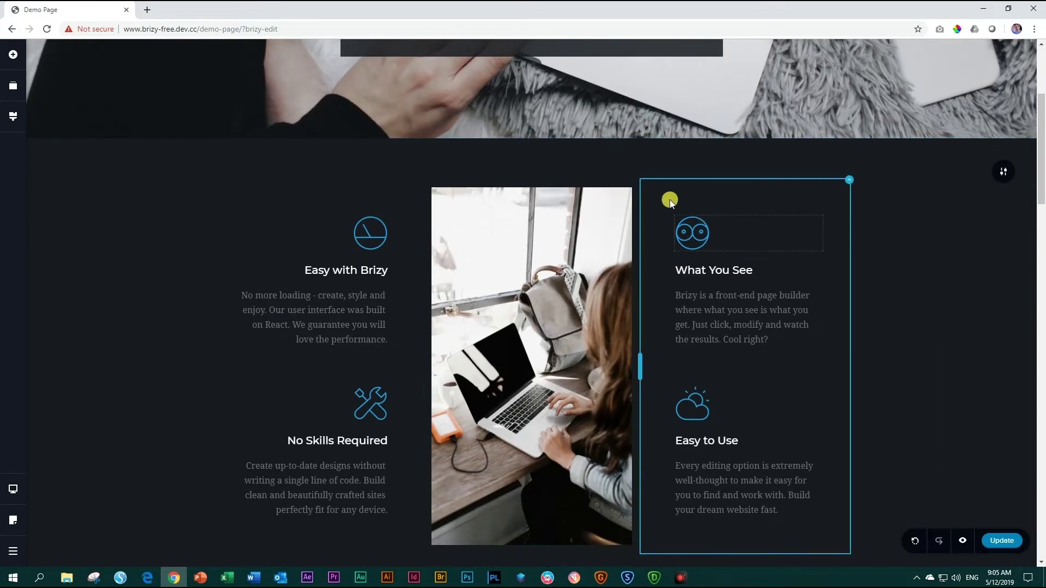
scroll(763, 343, down, 6)
scroll(733, 335, down, 17)
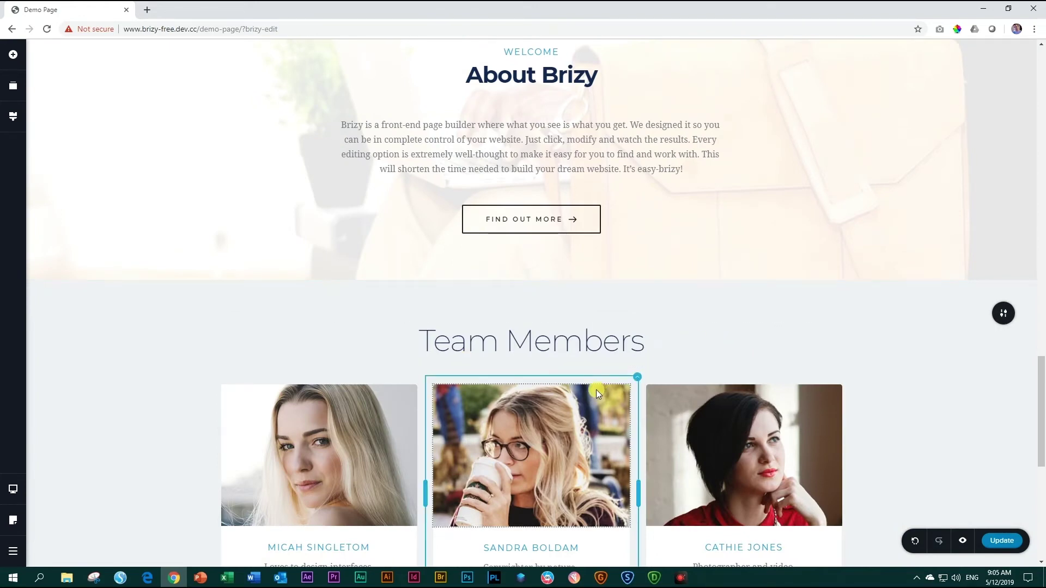
In Reorder Blocks, move About Brizy to second place and Team Members above the Image Gallery.
click(15, 86)
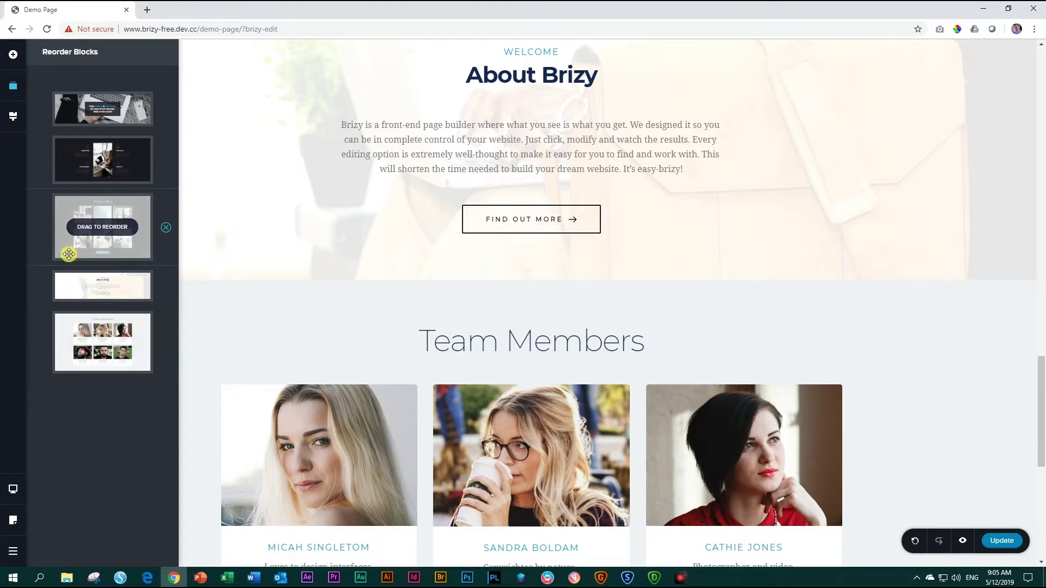
drag(94, 288, 103, 155)
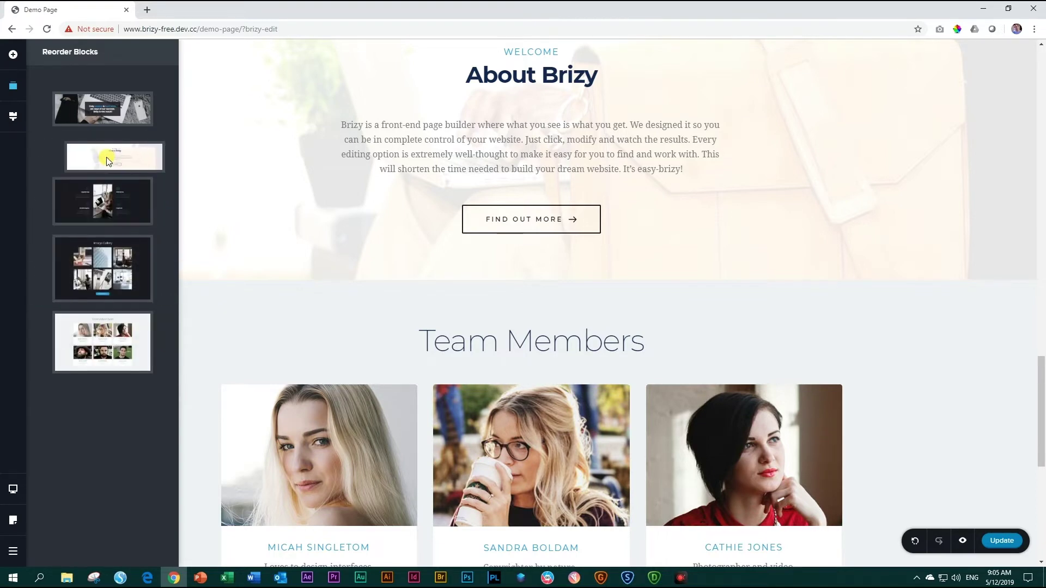
drag(96, 328, 98, 258)
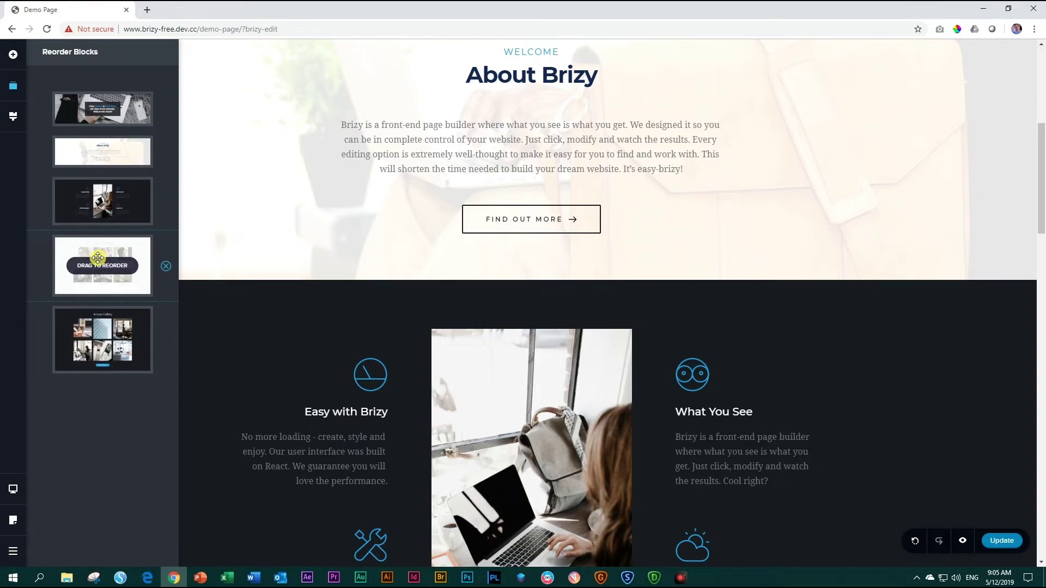
scroll(235, 259, down, 10)
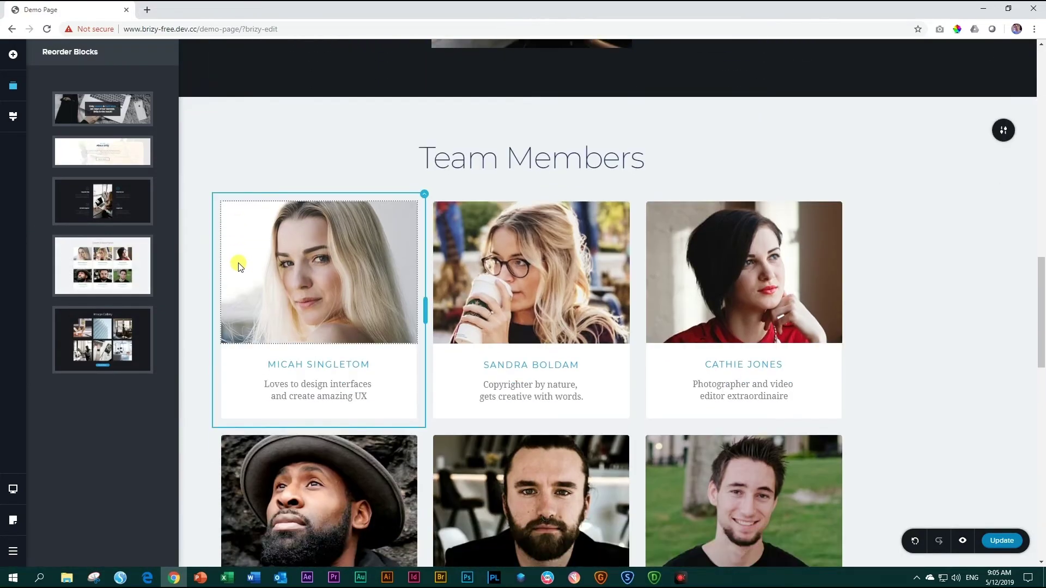
scroll(238, 265, down, 15)
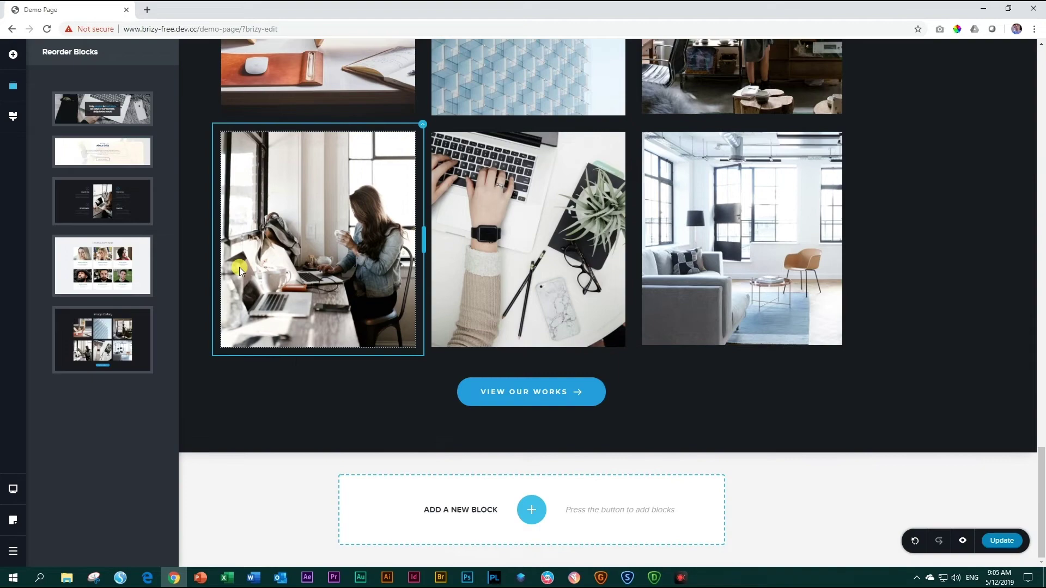
scroll(240, 267, up, 15)
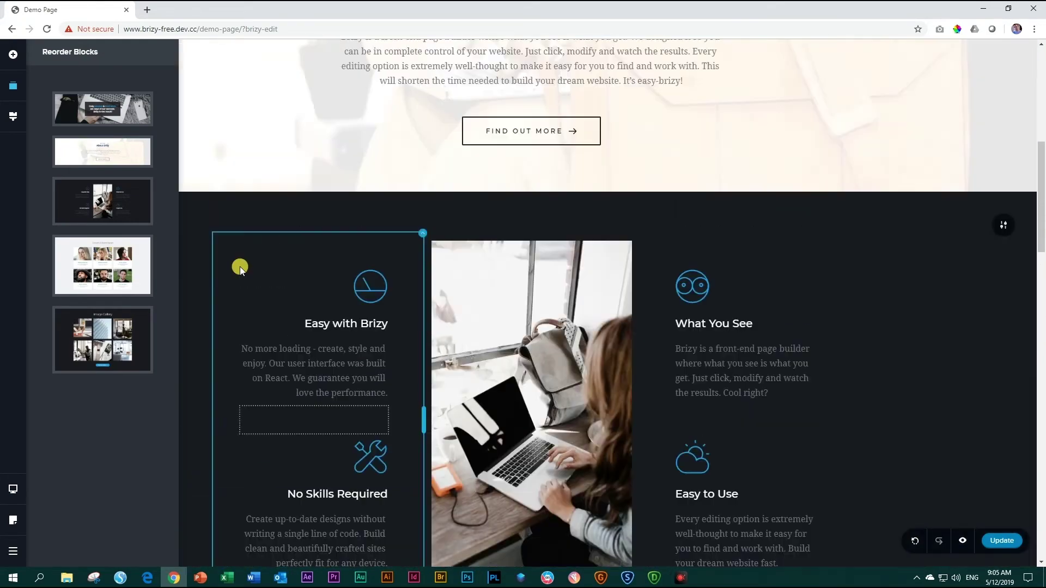
scroll(239, 266, up, 8)
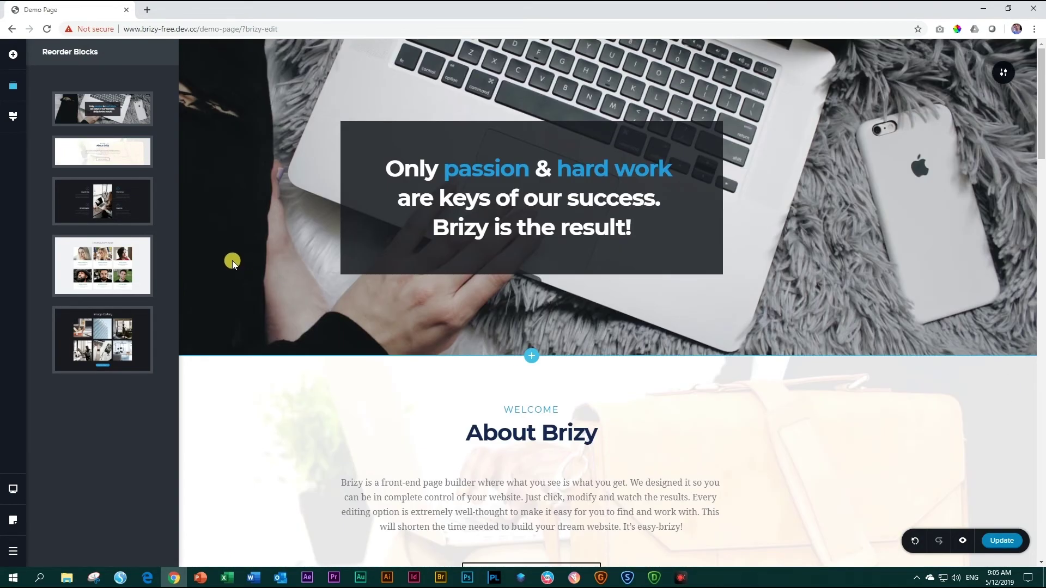
click(232, 261)
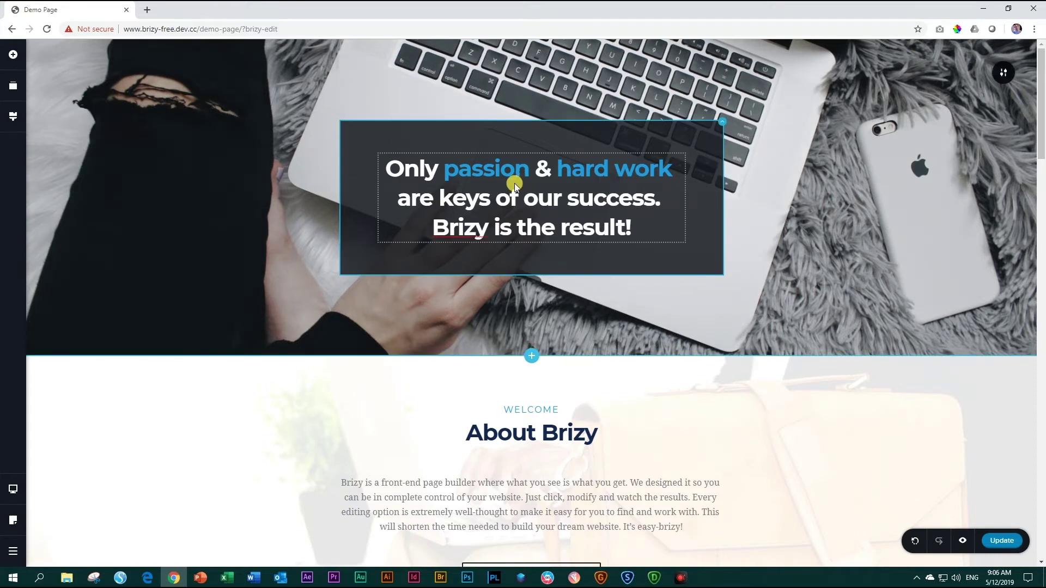
Replace the hero heading with 'We appreciate all the hard work.' and make its box overlay blue.
triple_click(502, 201)
key(BackSpace)
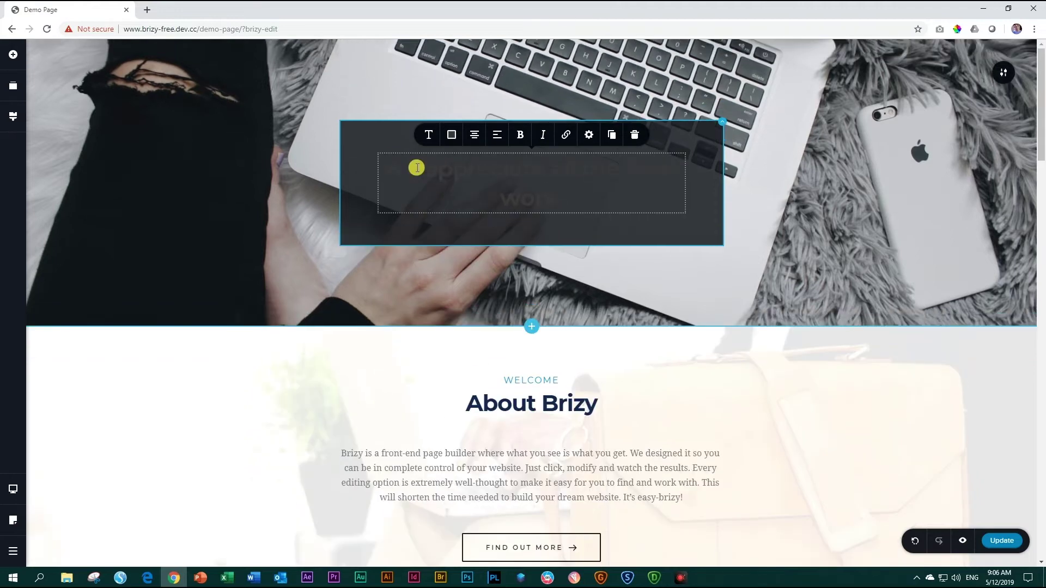
click(450, 135)
text(We appreciate all the hard work.)
click(615, 227)
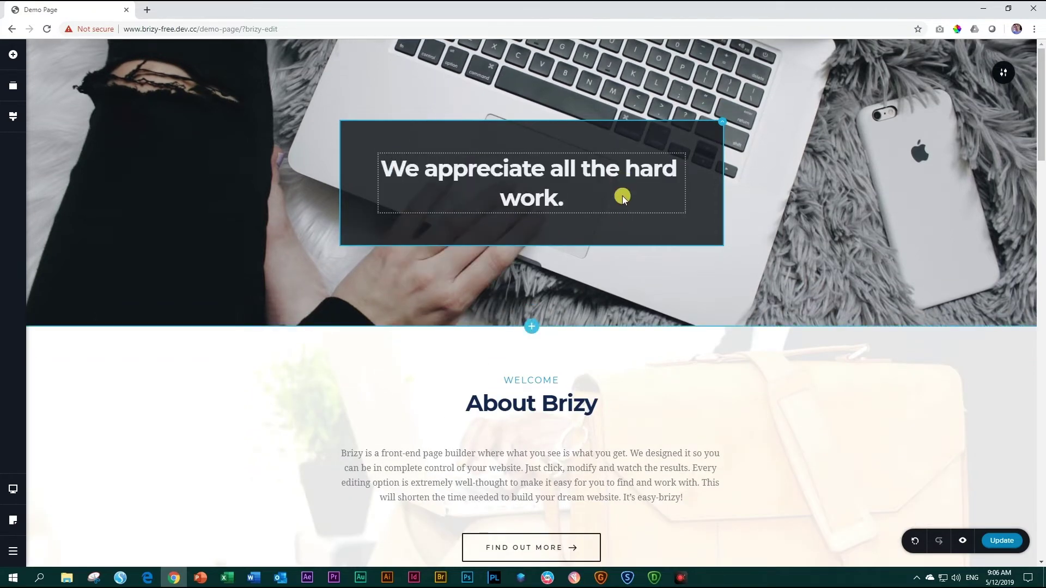
click(723, 121)
click(677, 98)
click(656, 252)
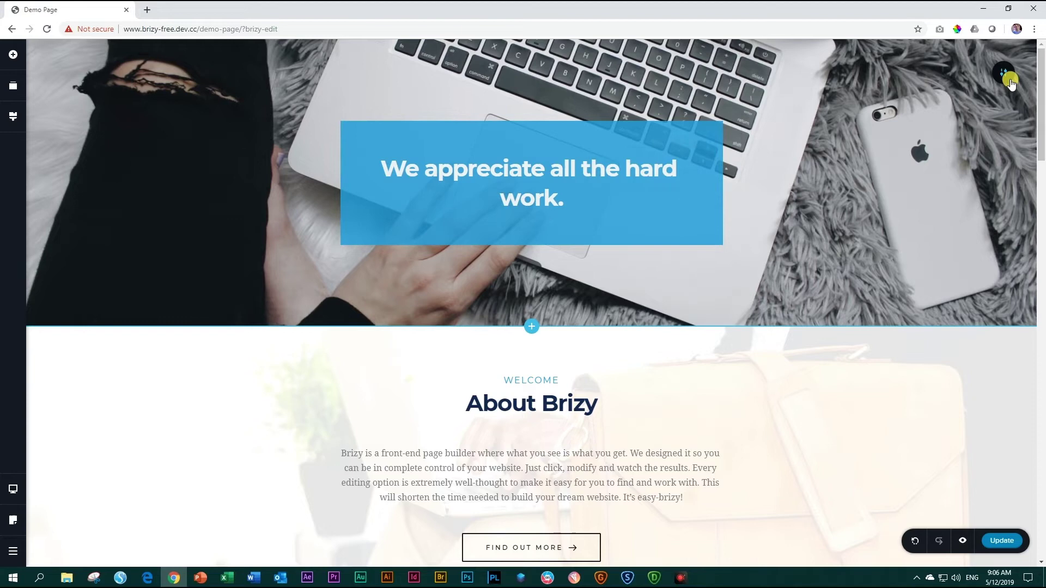
Swap the hero background for the dark room photo from the Media Library and reposition it.
click(1003, 72)
click(886, 73)
click(925, 171)
click(158, 93)
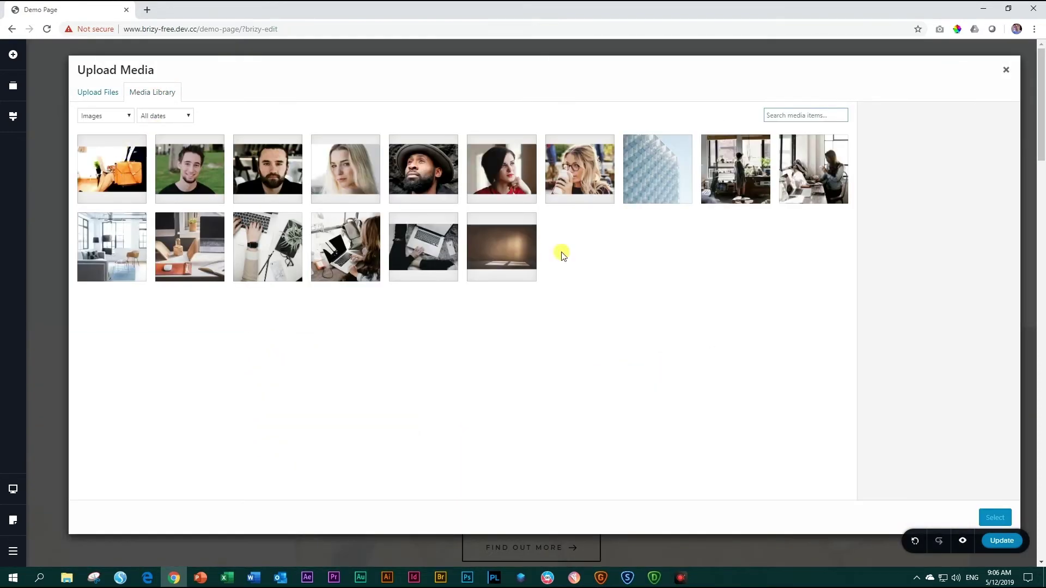
click(512, 248)
click(993, 515)
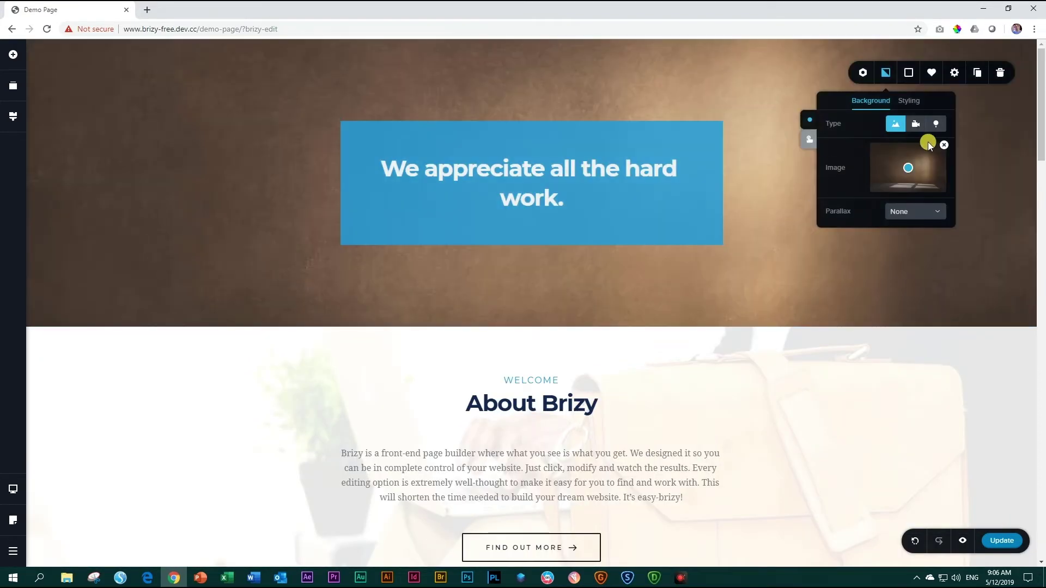
drag(908, 167, 908, 198)
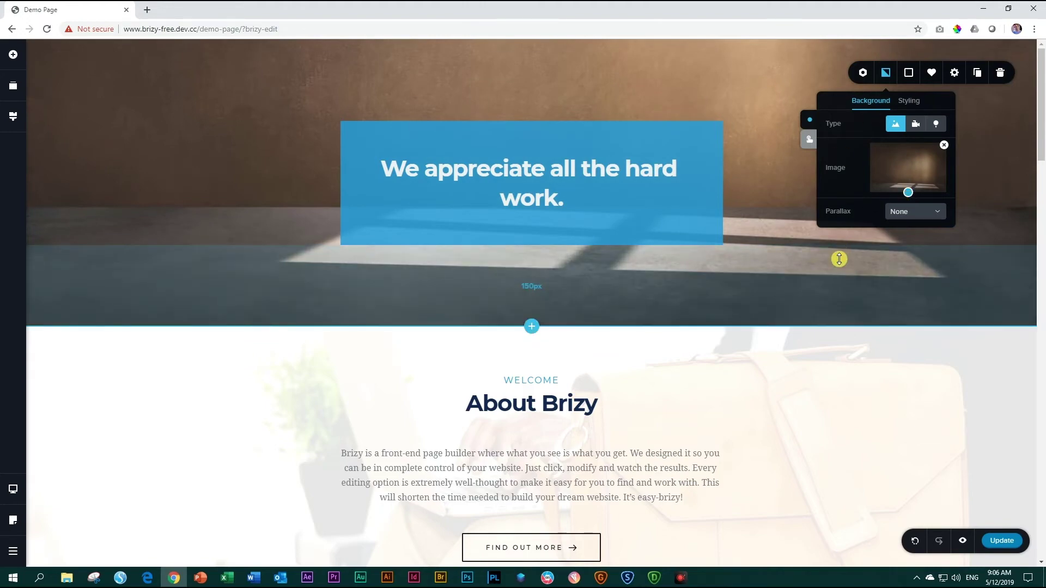
Add an empty block below the Image Gallery.
scroll(783, 241, down, 10)
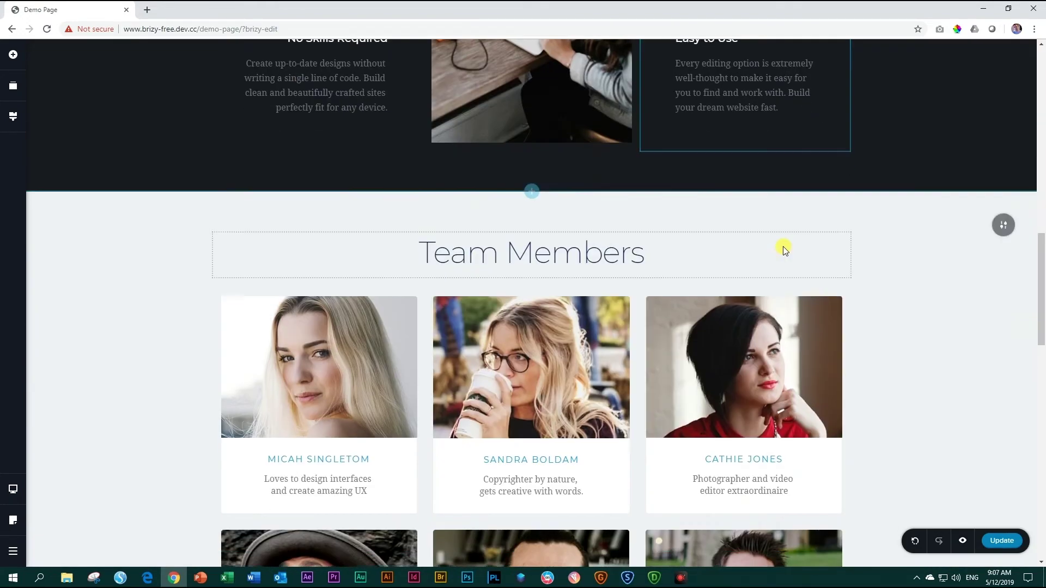
scroll(783, 248, down, 10)
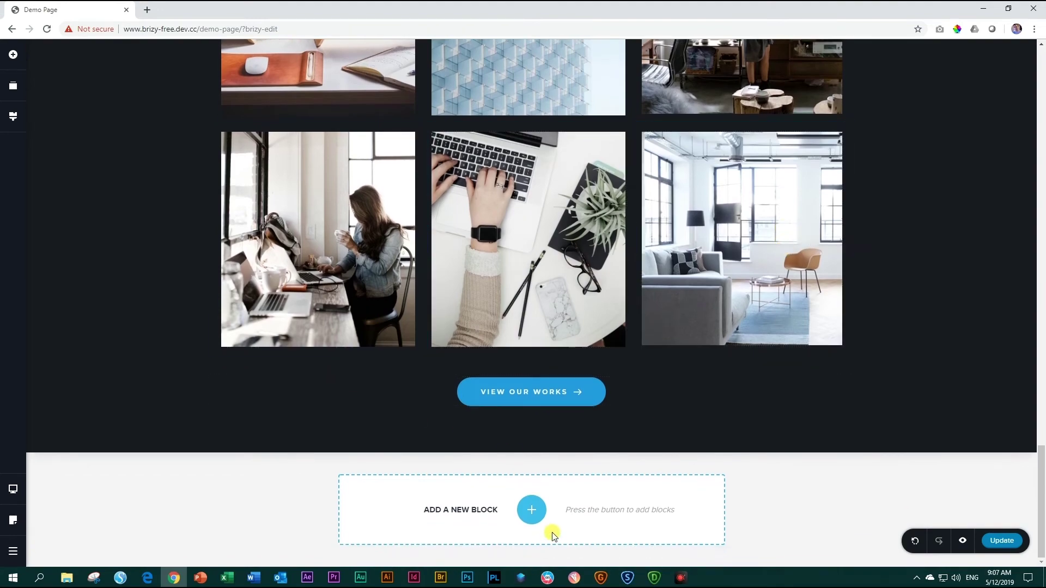
click(531, 510)
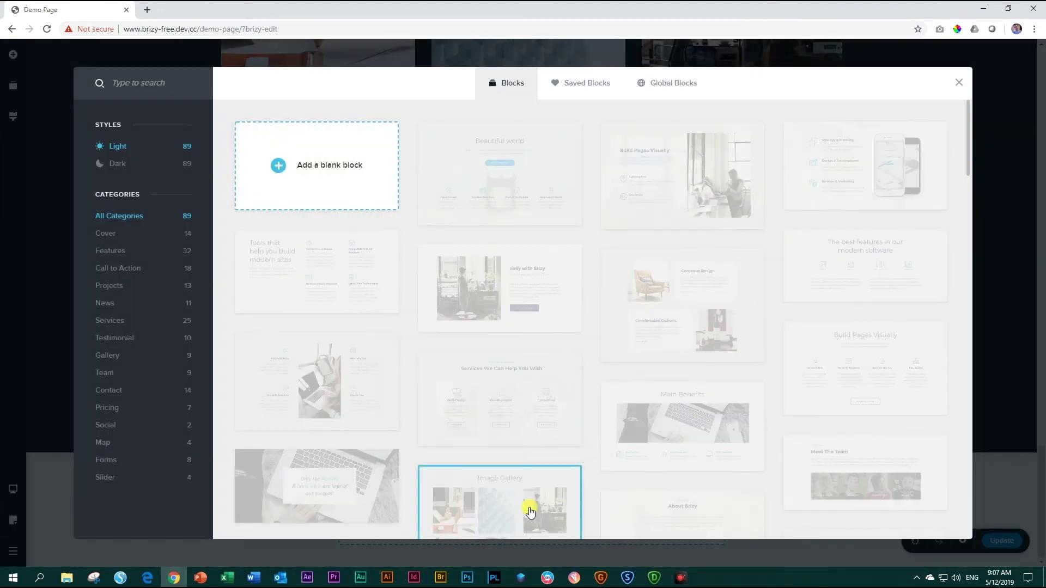
click(346, 169)
scroll(579, 397, down, 3)
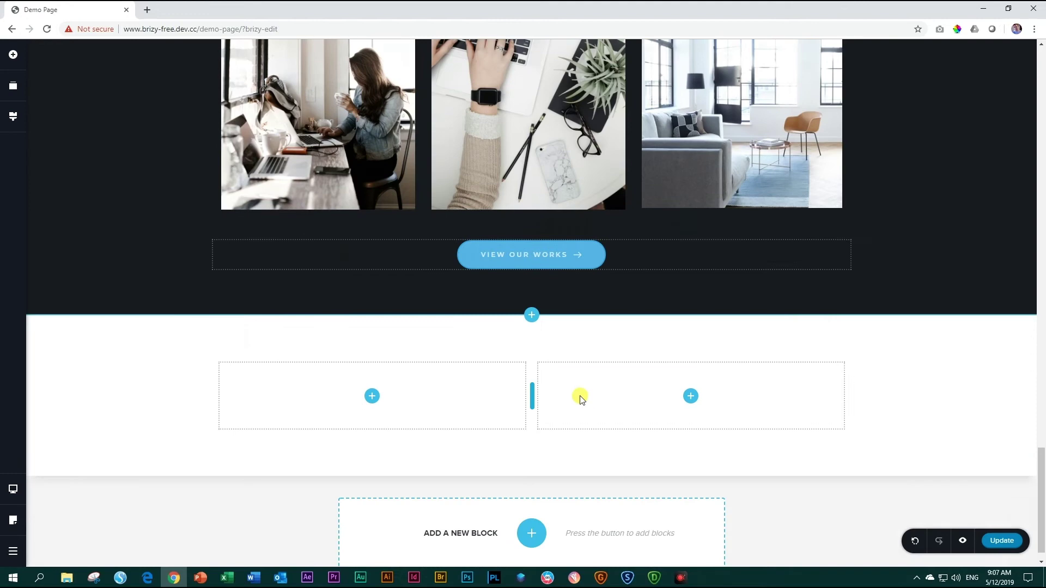
Set the laptop photo from the Media Library as the new block's background.
mouse_move(1000, 330)
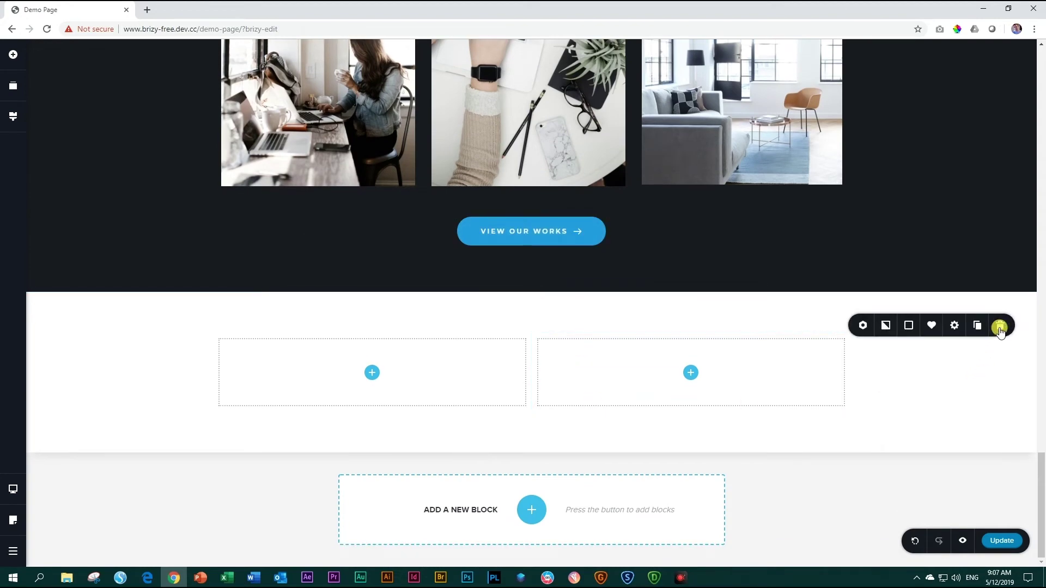
click(884, 326)
click(885, 240)
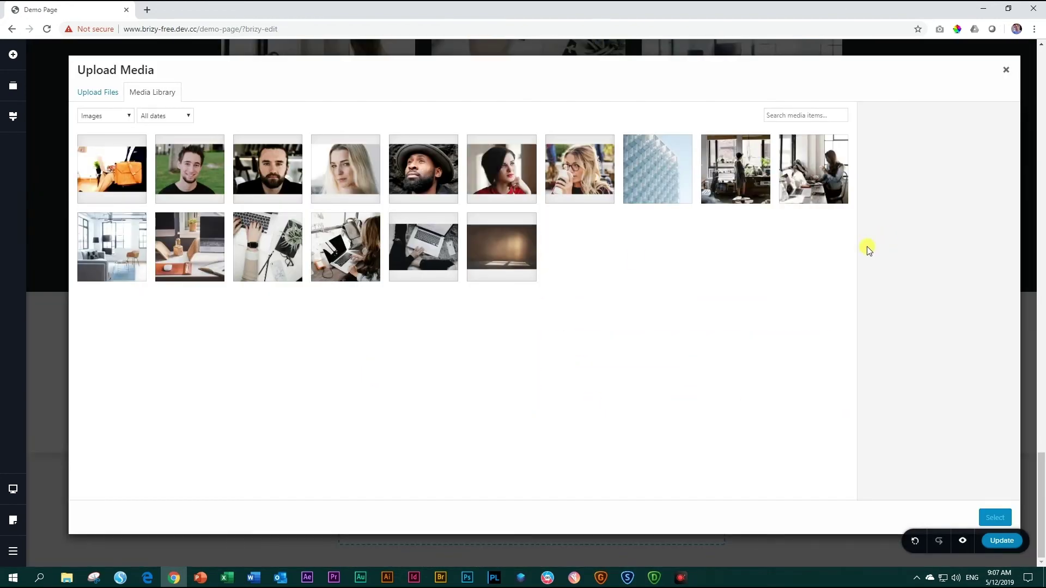
click(416, 252)
click(994, 518)
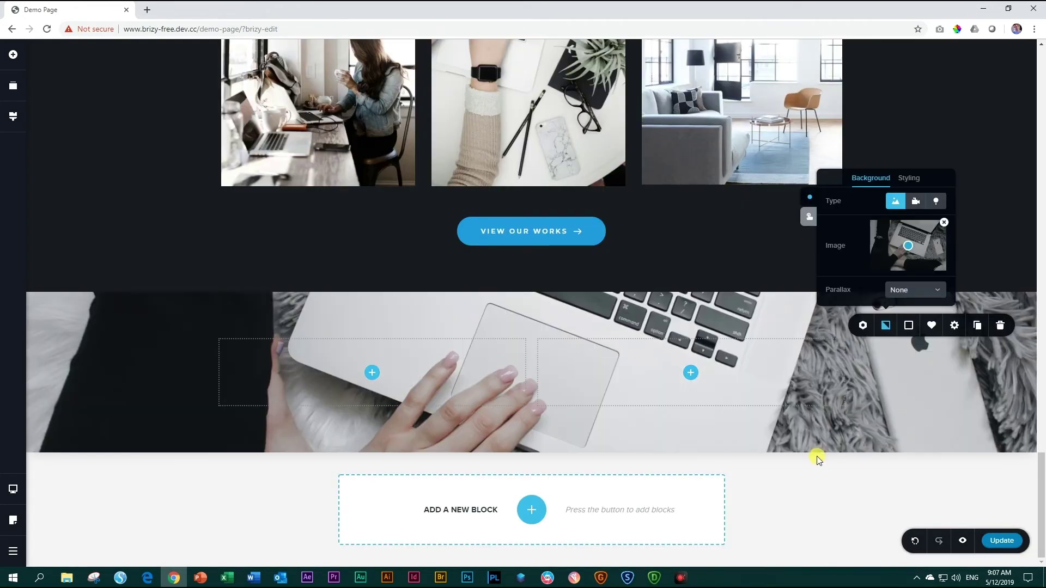
Add a white 'Heading One' text element to the left column.
click(12, 56)
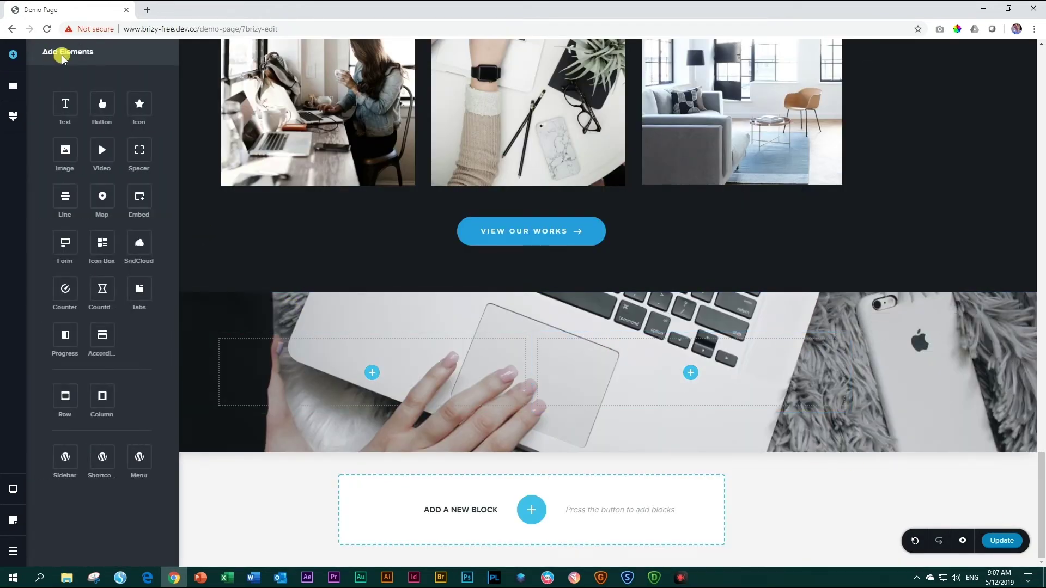
drag(58, 98, 365, 358)
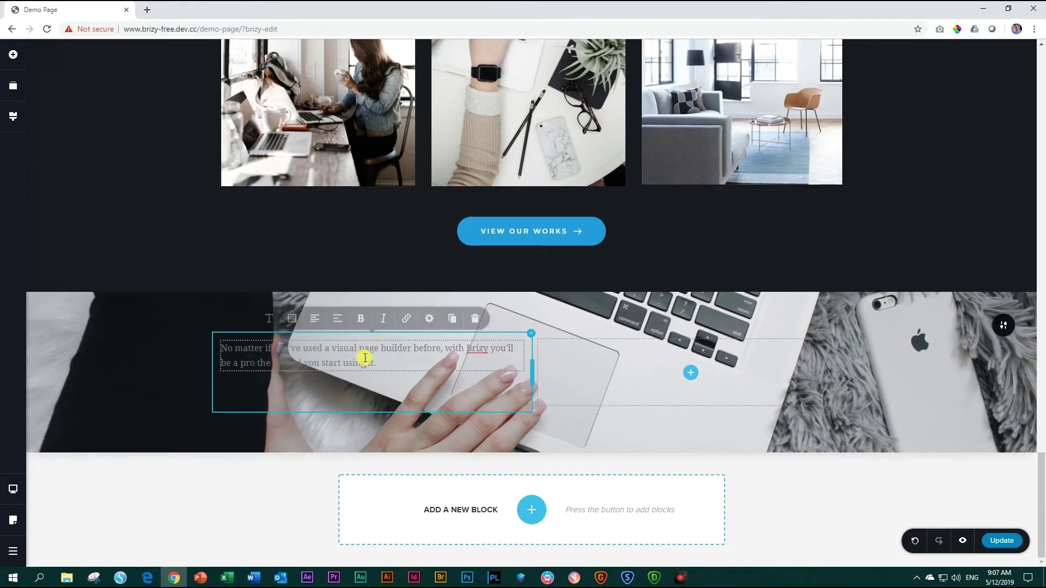
key(ctrl+a)
text(Heading One)
click(268, 318)
scroll(313, 250, up, 5)
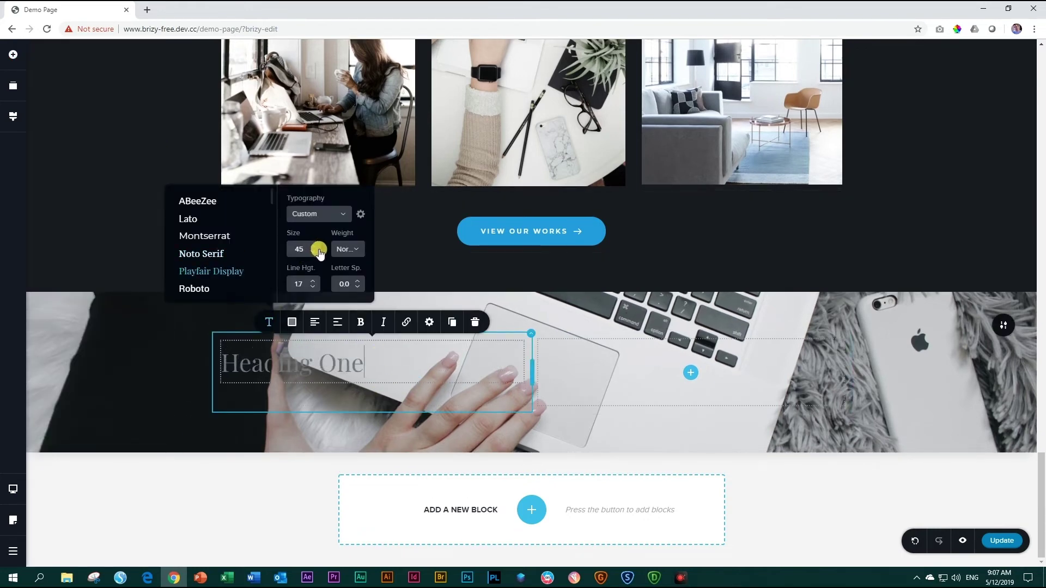
click(292, 322)
click(304, 275)
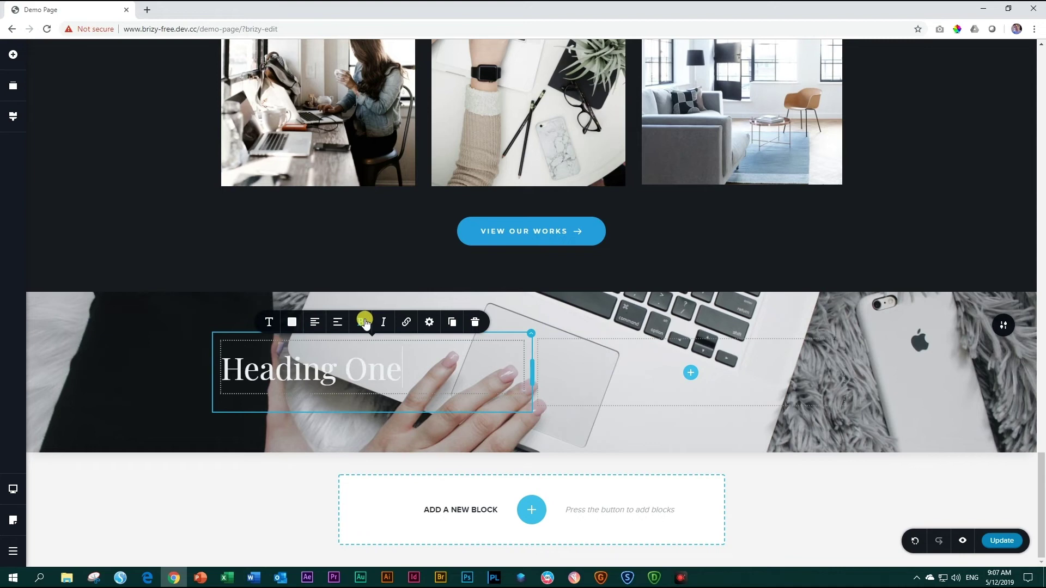
Add a white Playfair Display paragraph below the heading.
click(13, 55)
drag(63, 93, 244, 412)
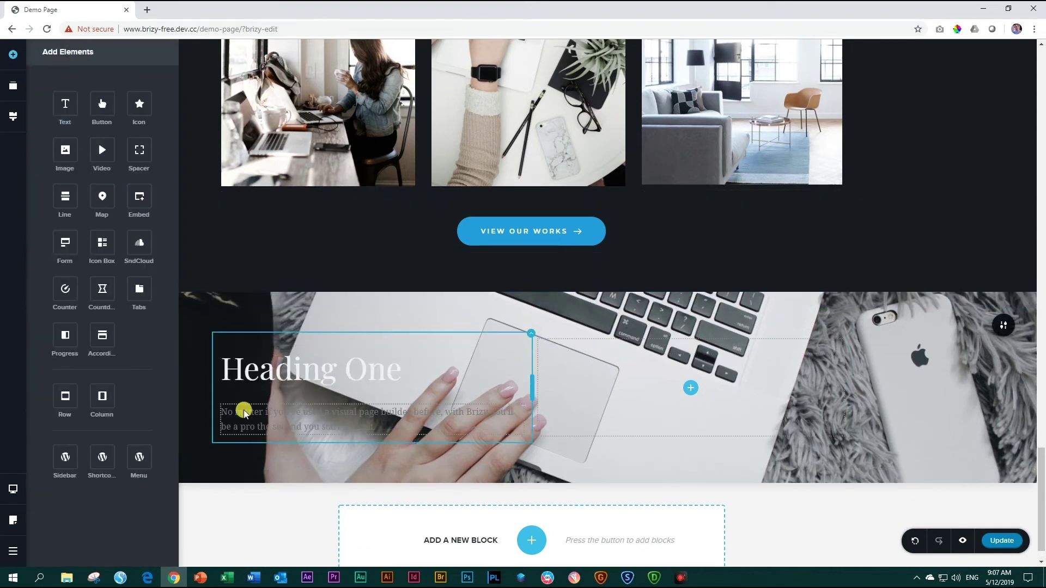
click(244, 412)
click(295, 381)
click(299, 338)
click(272, 381)
click(253, 339)
Add a lighter-coloured divider line below the heading, left-aligned at 17% width.
click(13, 55)
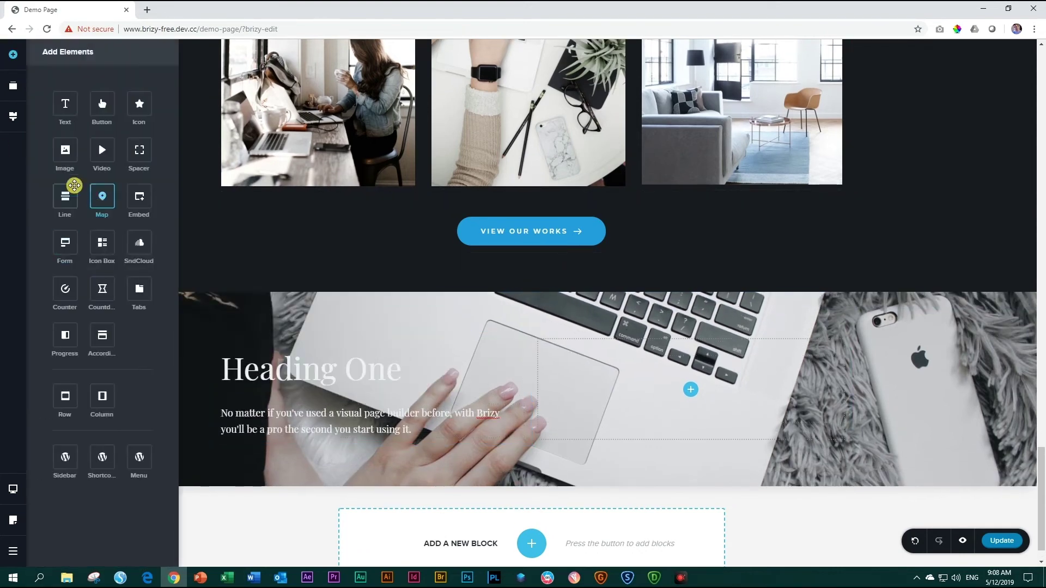
drag(74, 185, 271, 411)
click(384, 386)
click(338, 385)
click(345, 341)
click(315, 386)
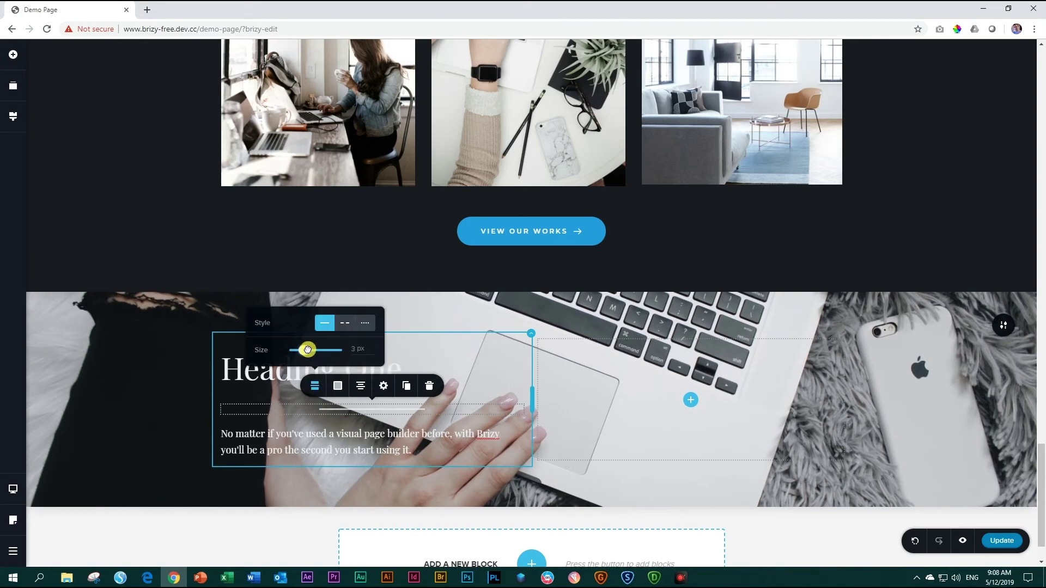
click(360, 386)
click(383, 386)
drag(410, 329, 369, 329)
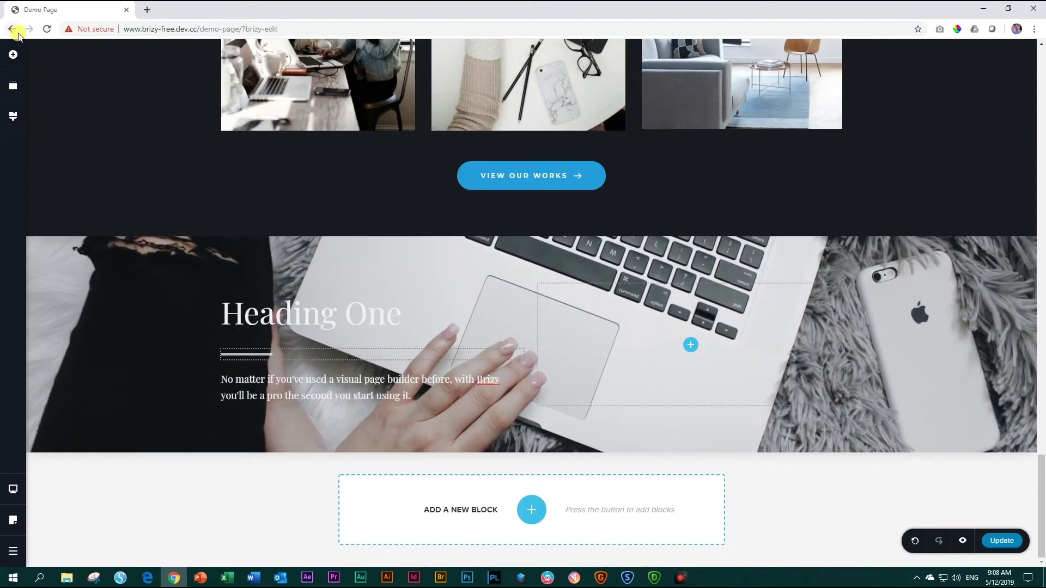
Add a button below the paragraph and change its colours.
click(13, 54)
drag(103, 105, 223, 354)
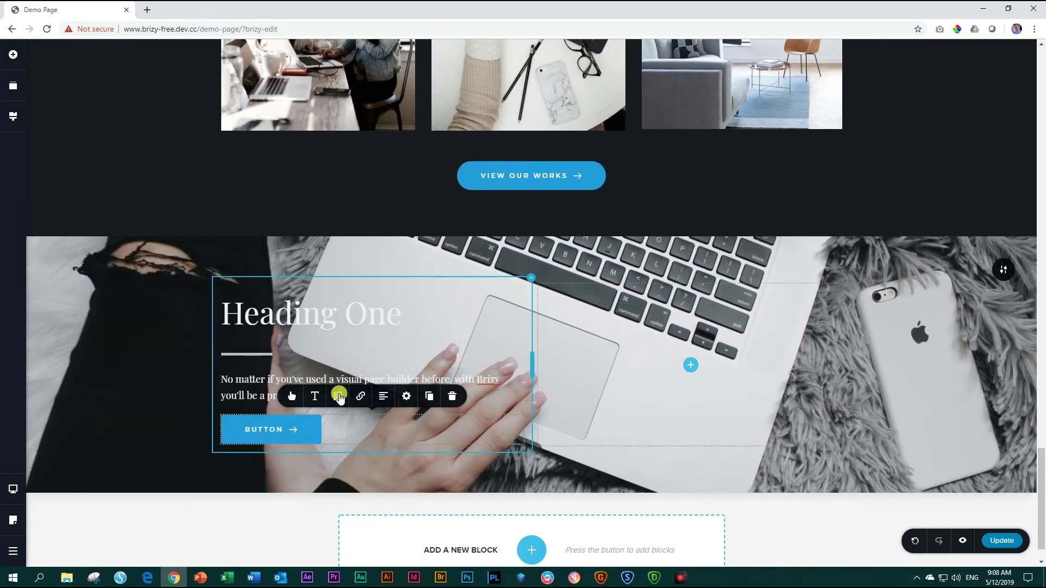
click(339, 397)
click(332, 348)
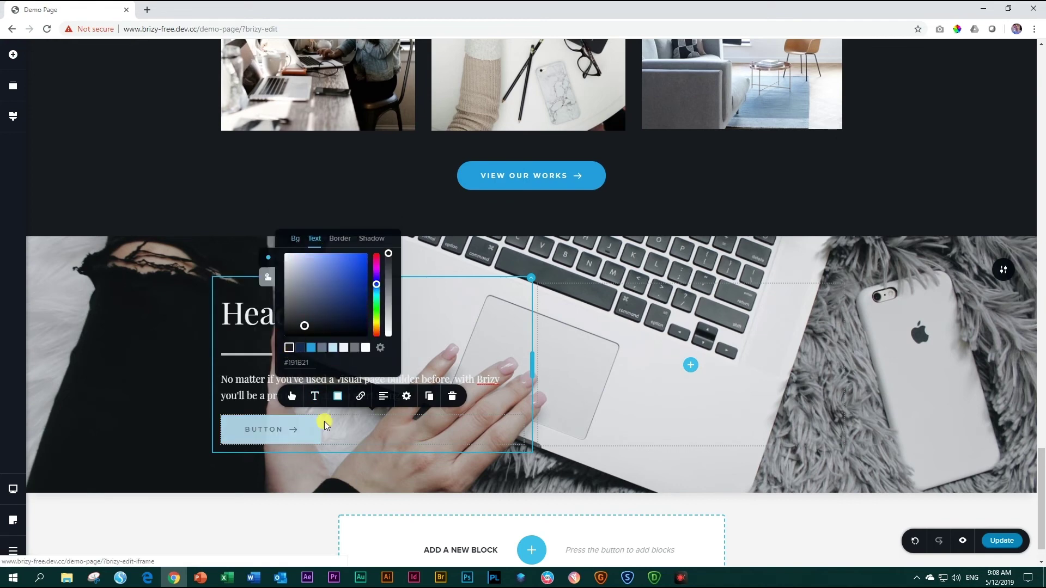
click(277, 433)
Duplicate the button and make the copy grey-blue (#66738D).
click(328, 396)
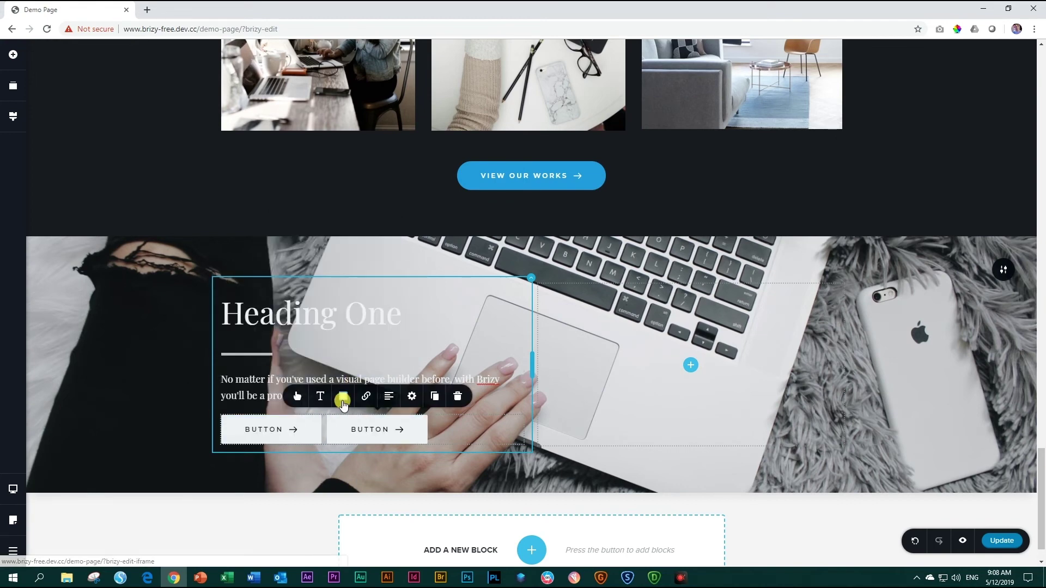
click(343, 400)
click(327, 348)
click(386, 425)
click(343, 396)
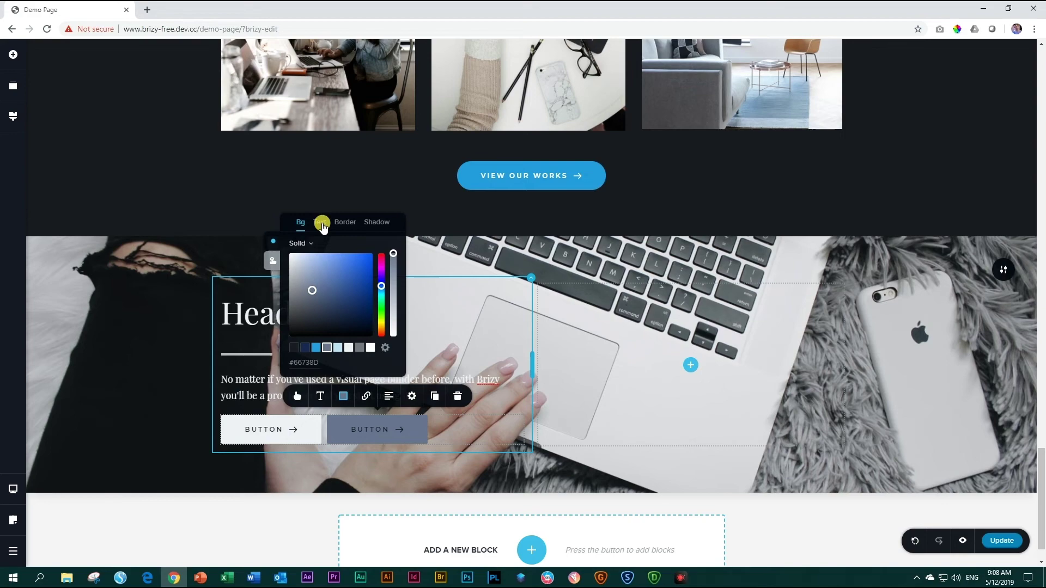
click(691, 365)
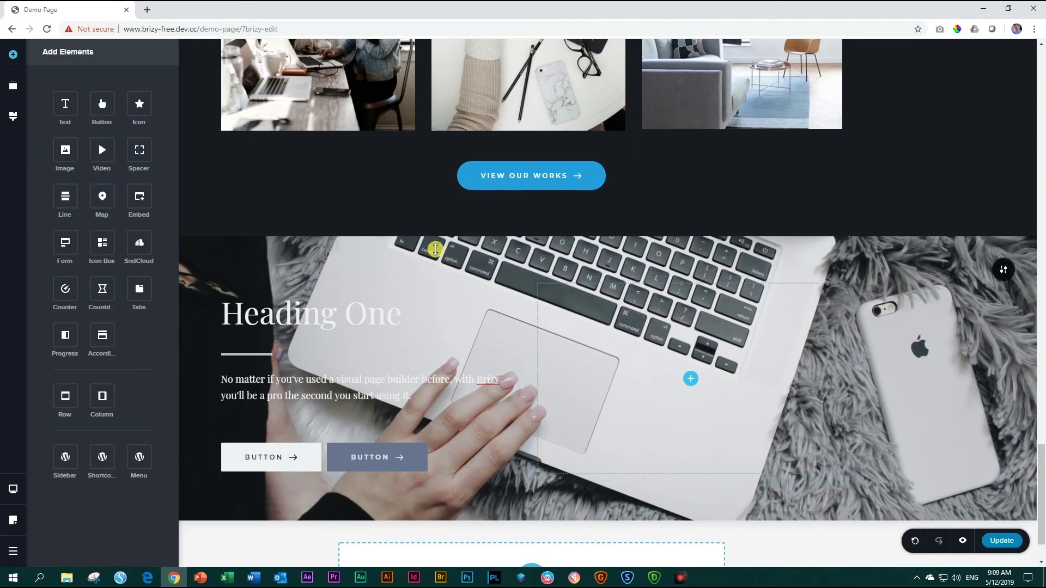
Make the laptop block full-height with a dark blue background overlay.
click(1003, 269)
click(963, 269)
click(1000, 210)
scroll(999, 321, down, 4)
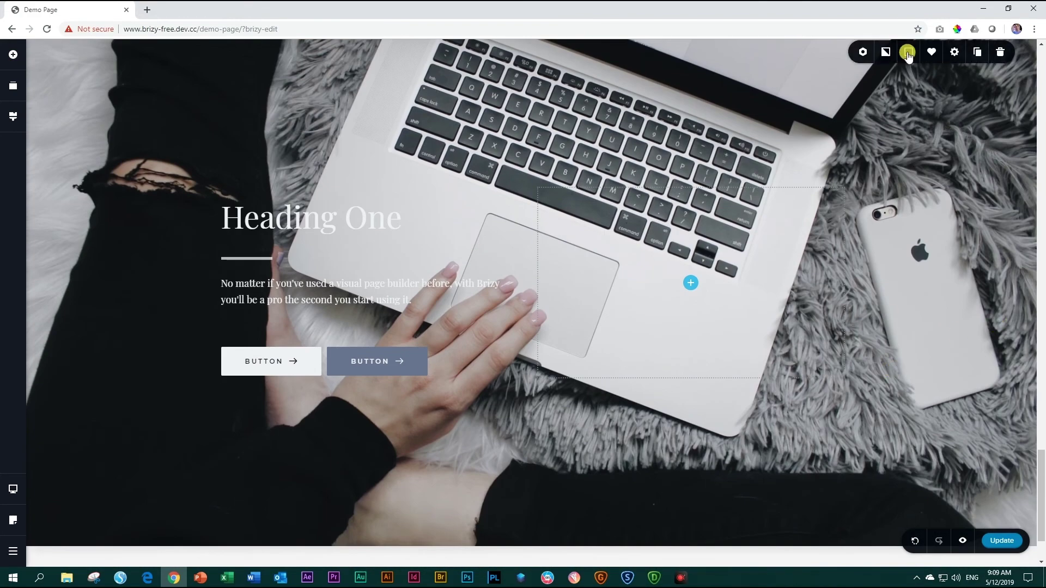
click(908, 52)
click(891, 206)
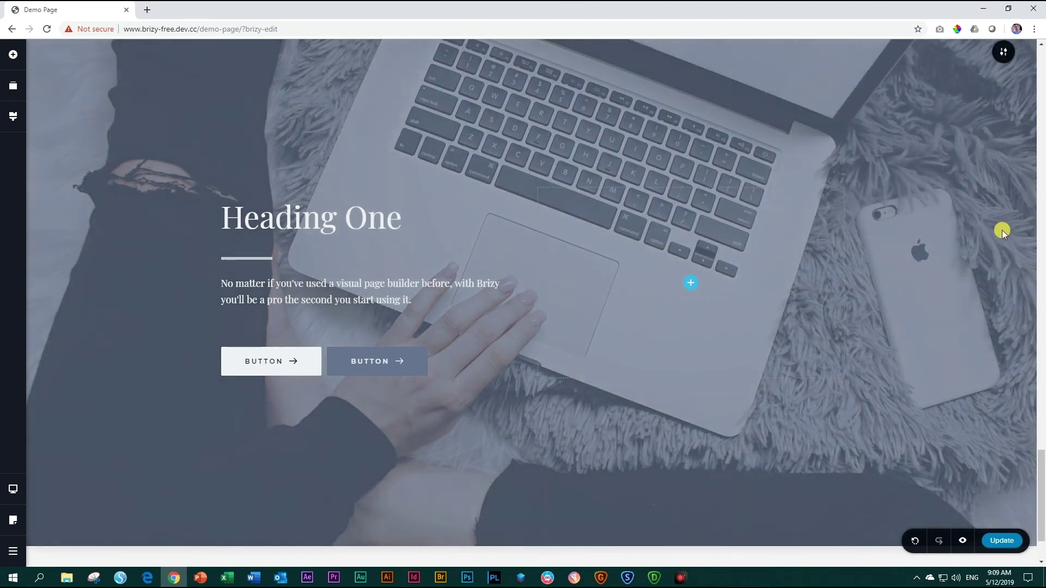
Move the laptop block higher in the Reorder Blocks list.
click(11, 84)
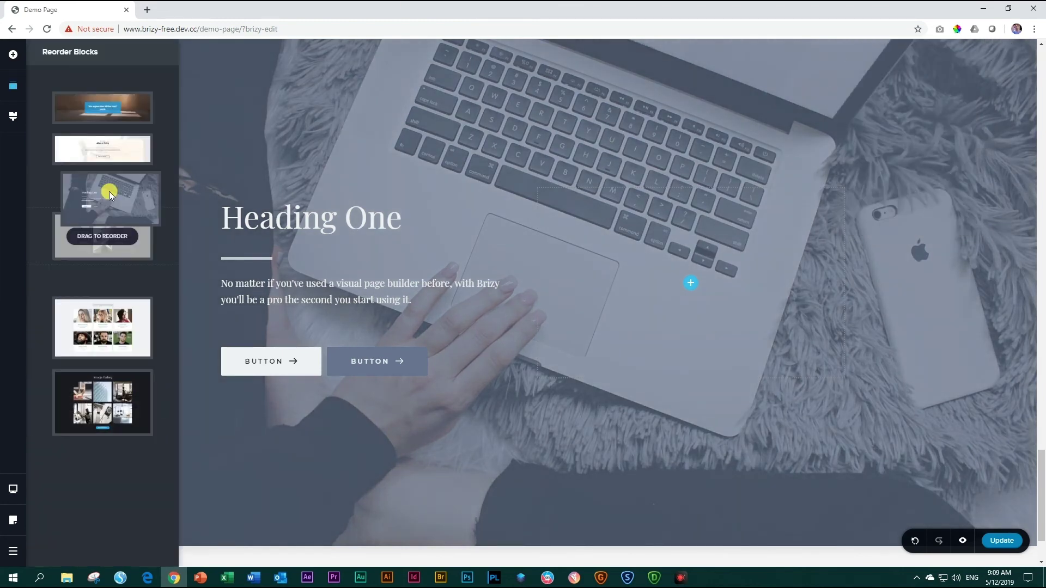
drag(105, 187, 168, 171)
click(440, 479)
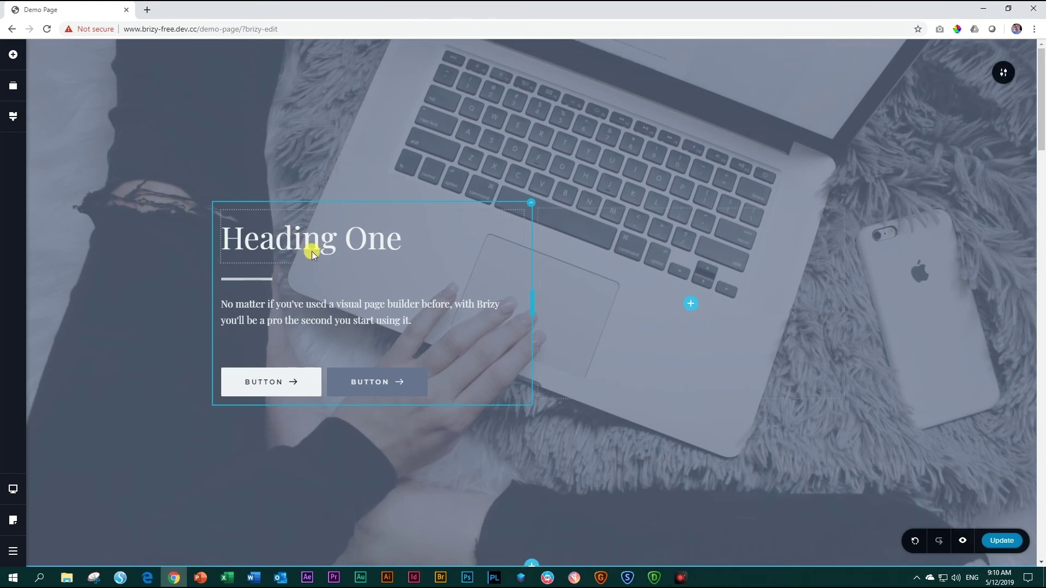
click(16, 55)
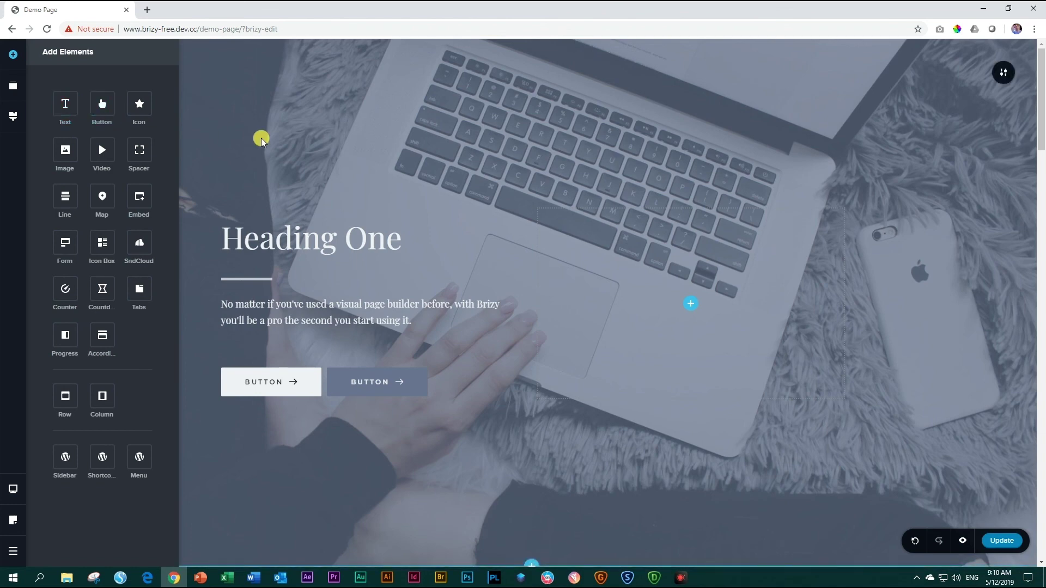
click(312, 186)
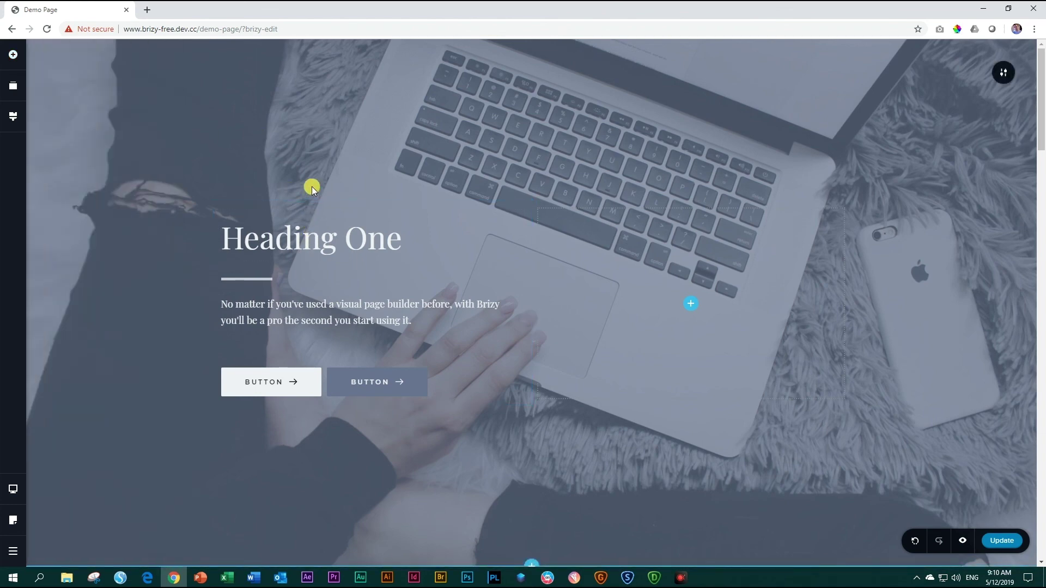